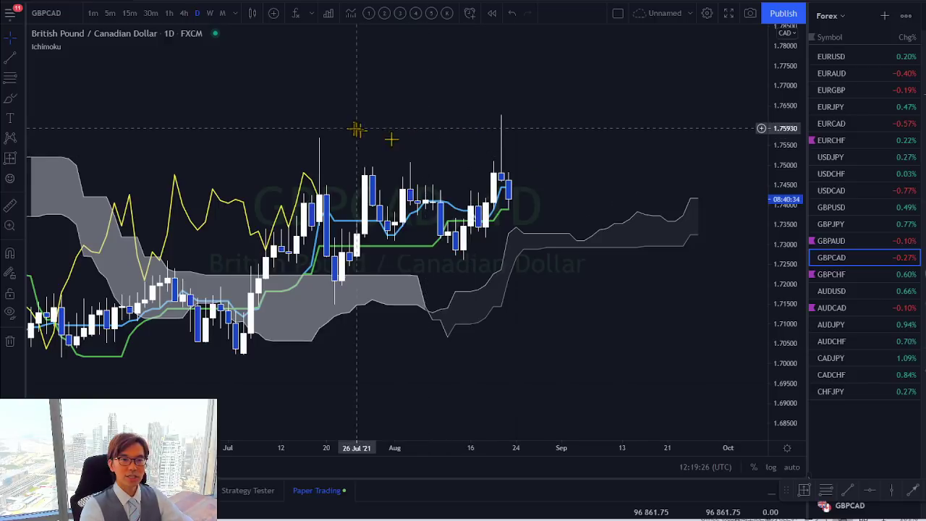
left_click_drag(327, 142, 327, 158)
left_click_drag(499, 116, 495, 121)
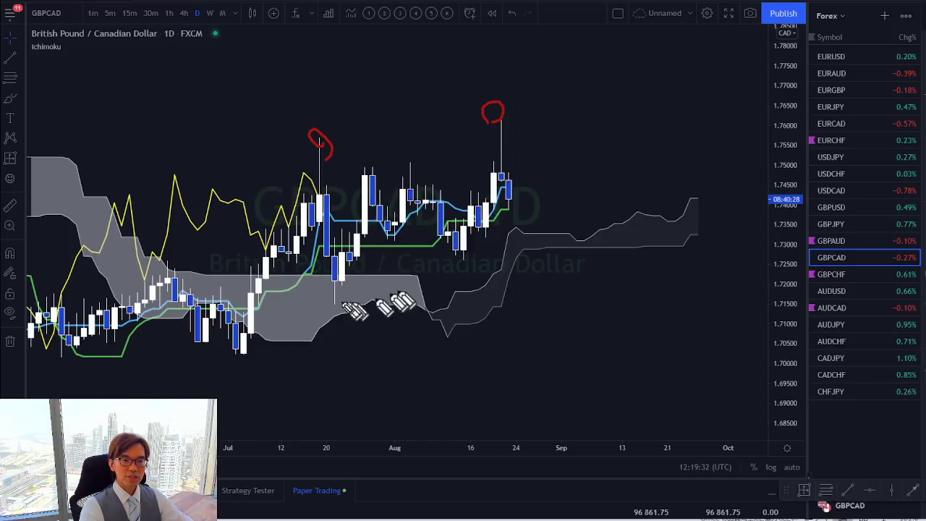
mouse_move(346, 311)
left_mouse_down()
mouse_move(329, 310)
mouse_move(340, 297)
mouse_move(345, 309)
left_mouse_up()
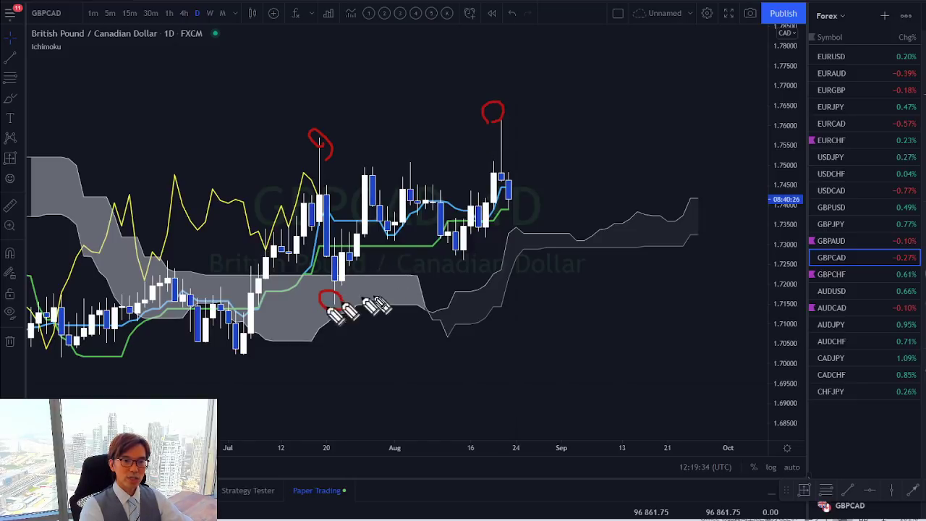
mouse_move(460, 262)
left_mouse_down()
mouse_move(454, 253)
mouse_move(457, 265)
left_mouse_up()
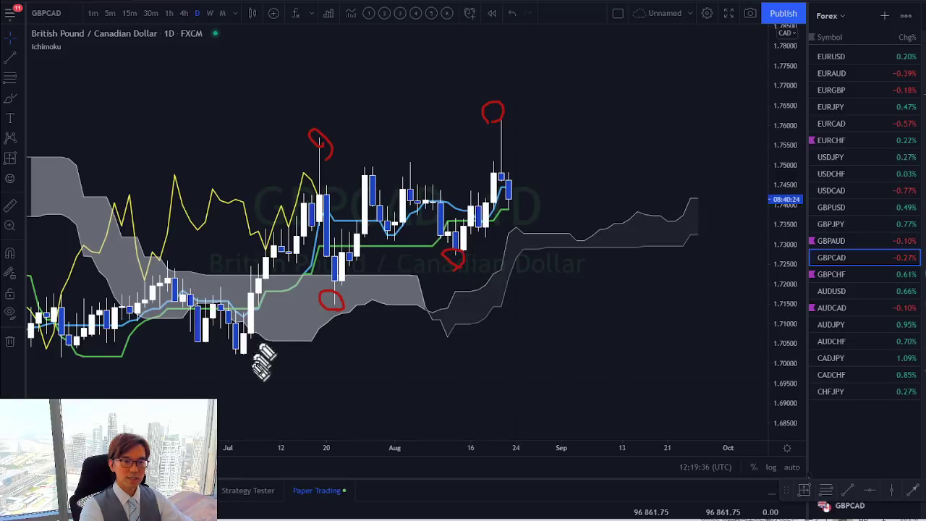
mouse_move(244, 339)
left_mouse_down()
mouse_move(259, 364)
mouse_move(246, 331)
left_mouse_up()
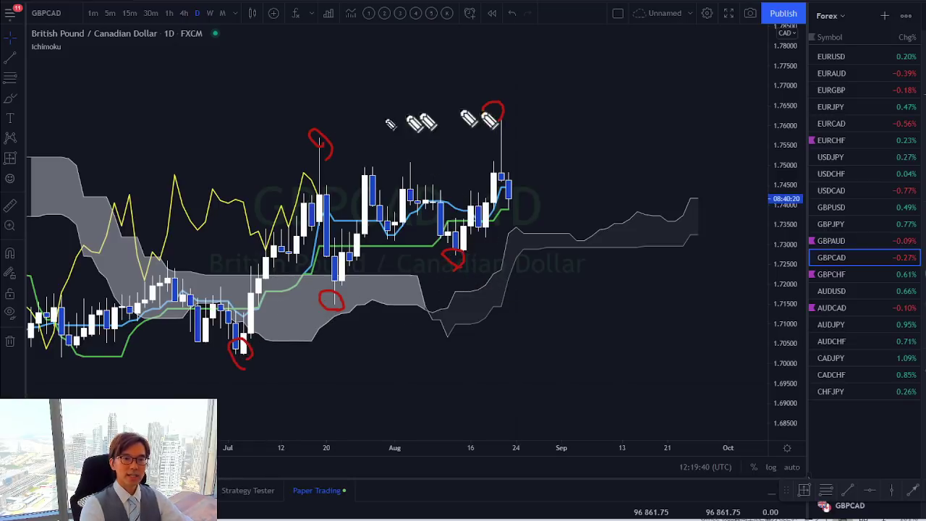
left_click_drag(176, 268, 176, 268)
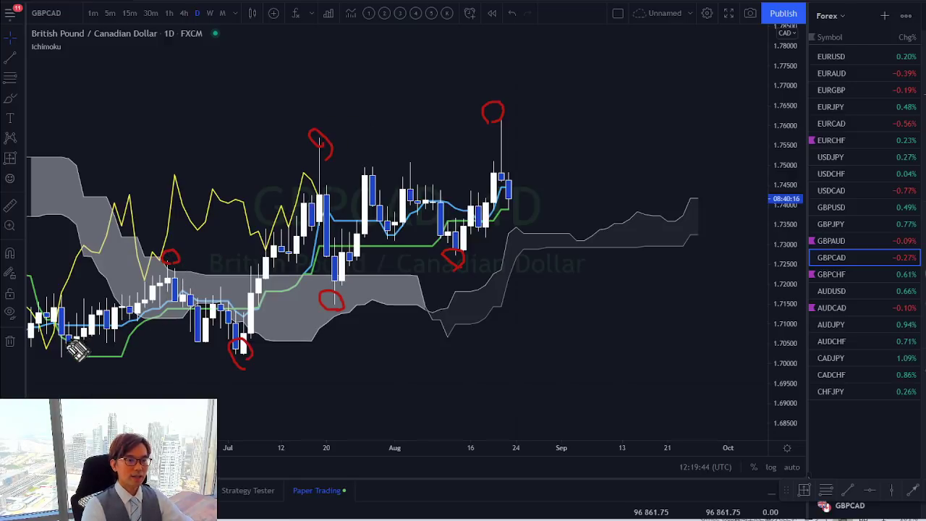
mouse_move(65, 362)
left_mouse_down()
mouse_move(56, 349)
mouse_move(69, 357)
left_mouse_up()
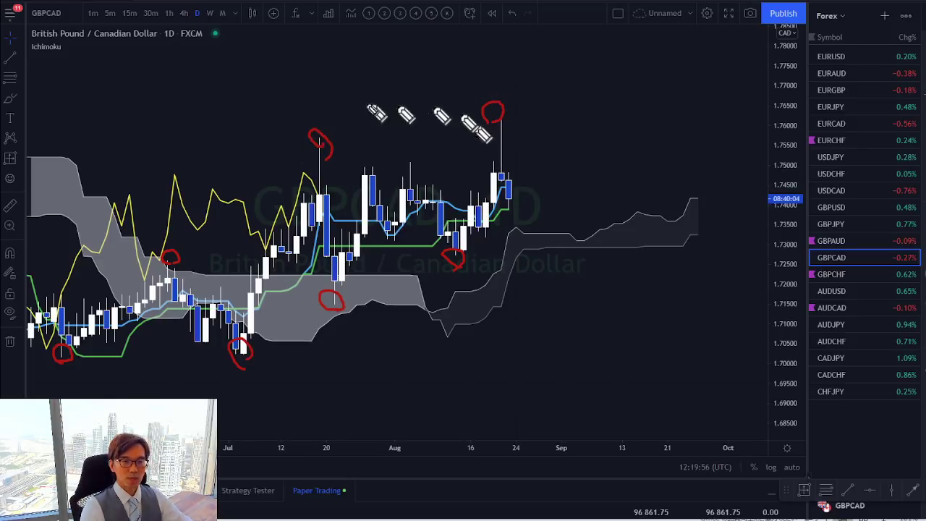
key("e")
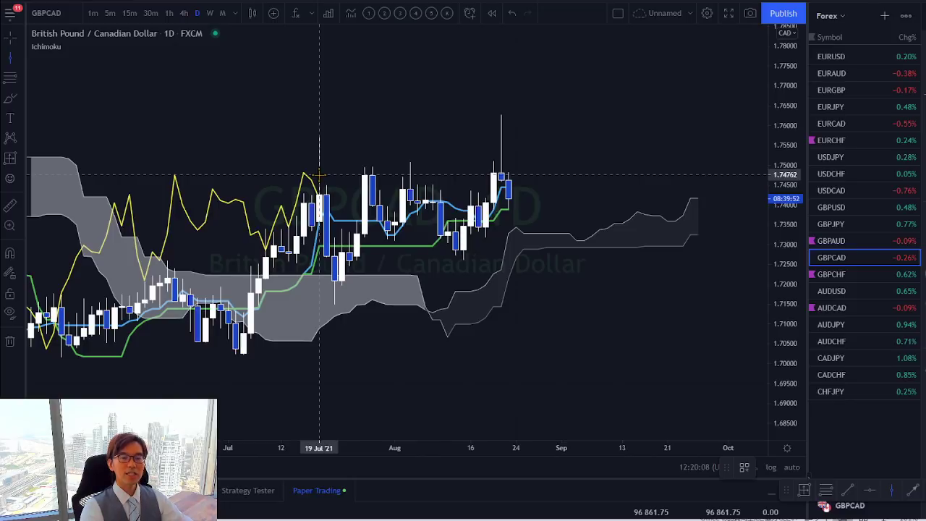
Step: Mark 19 Jul and 20 Aug with vertical lines
left_click(319, 174)
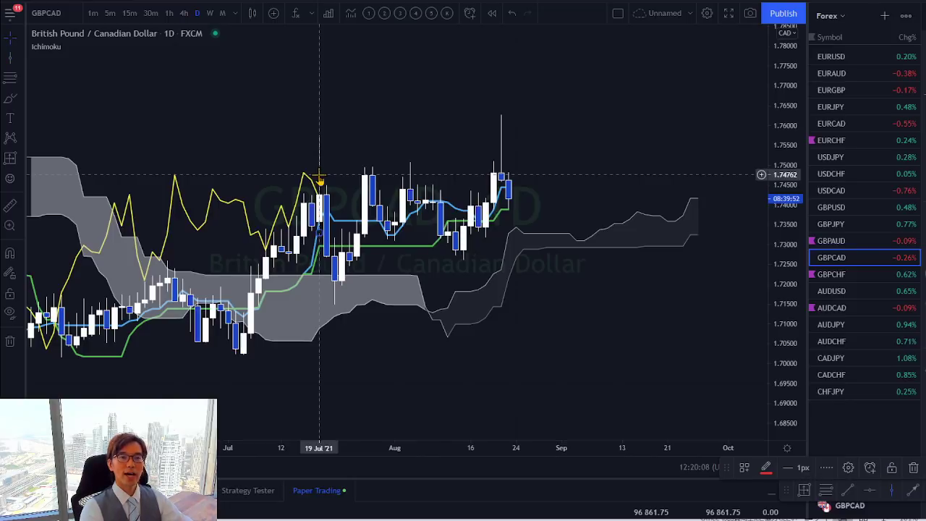
left_click(892, 492)
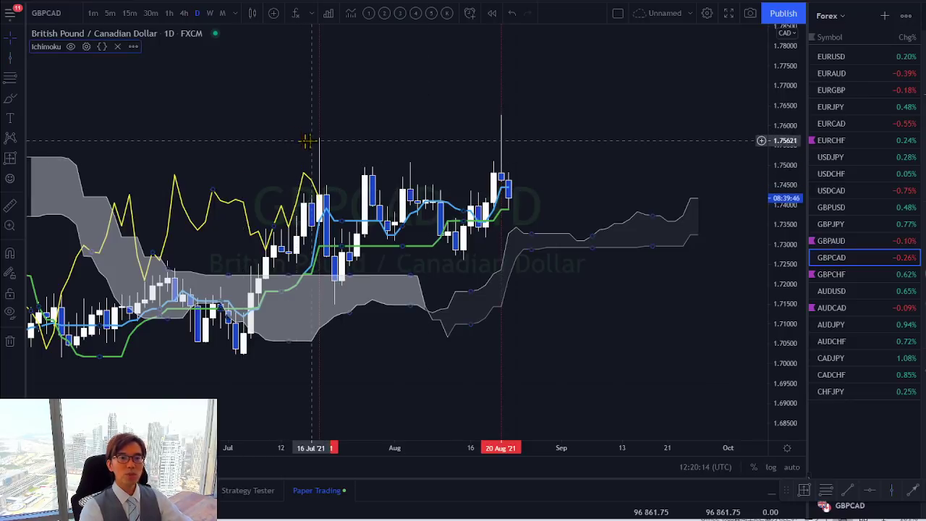
left_click(501, 112)
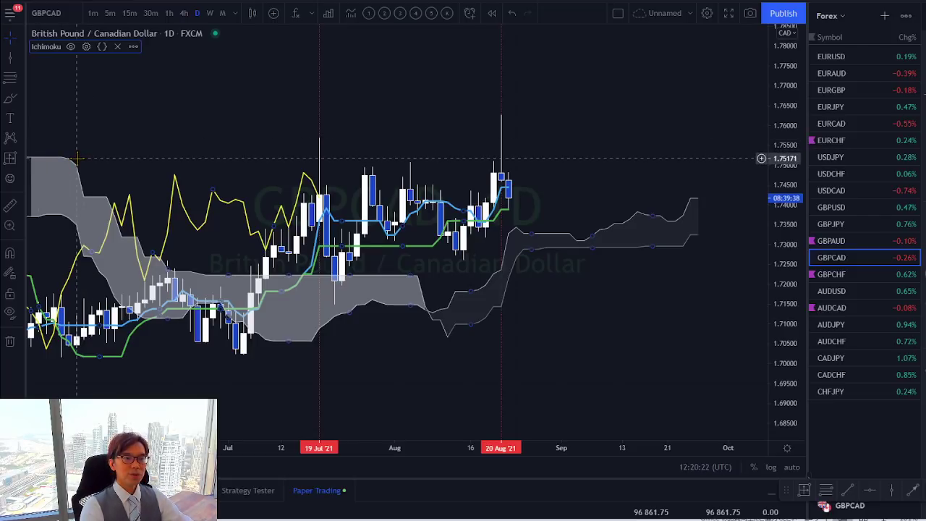
Step: Measure the date range from 16 Jul to 20 Aug, reading 25 bars, 35d
left_click(10, 160)
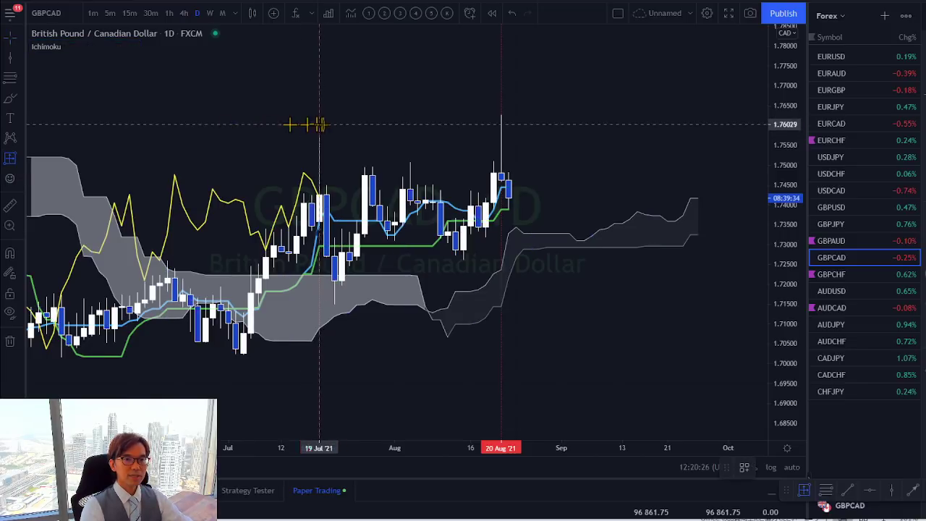
left_click(312, 86)
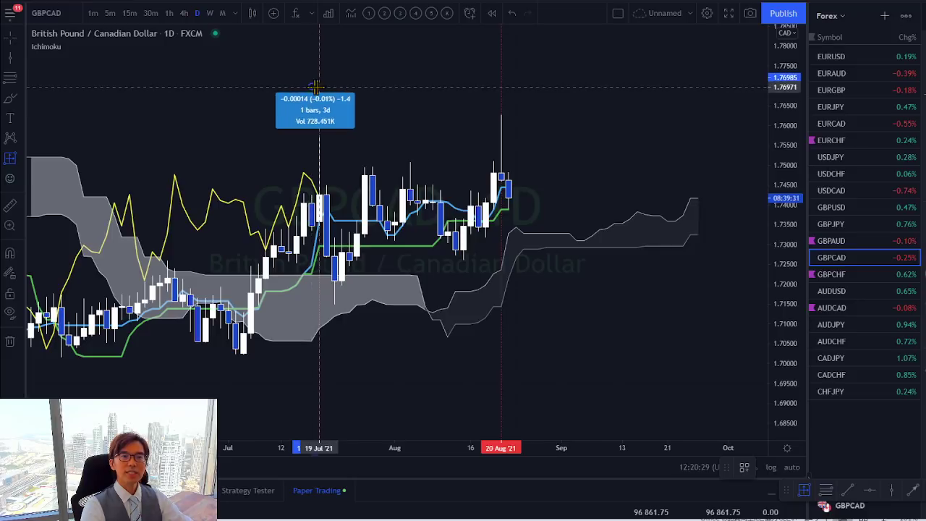
left_click(501, 86)
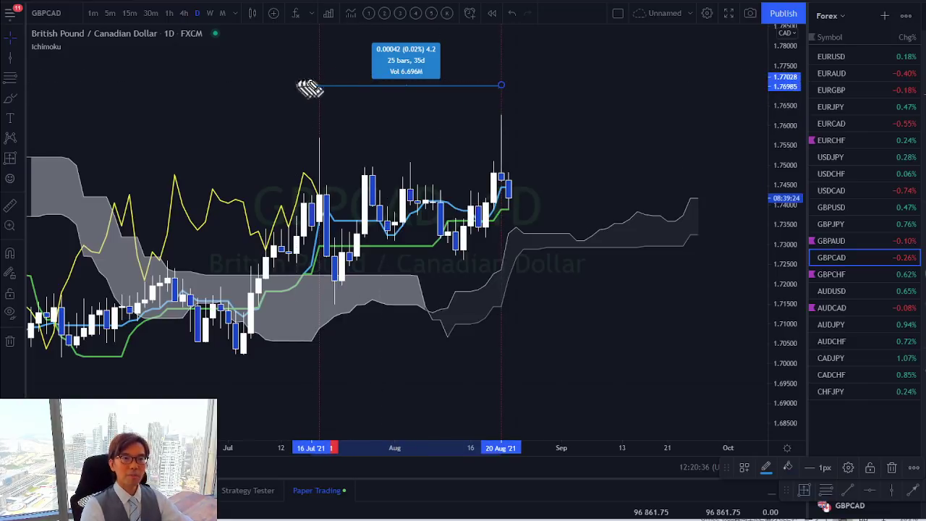
left_click_drag(277, 93, 385, 65)
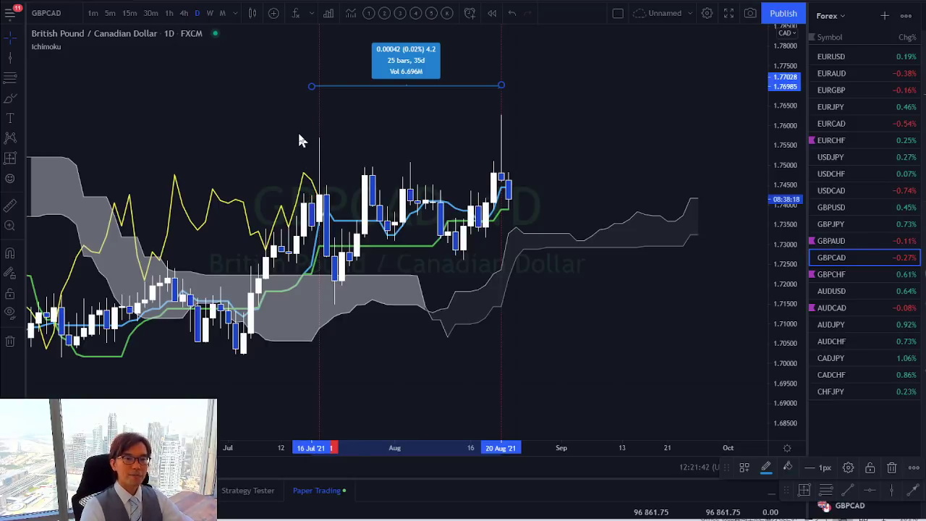
Step: Sketch a red arrow with a tick mark pointing toward the 19 Jul high
left_click_drag(384, 117, 386, 122)
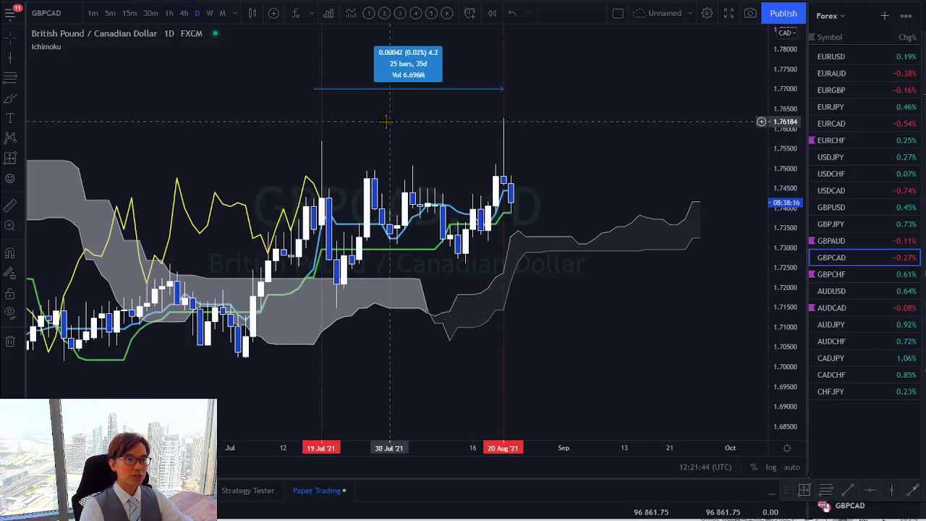
left_click(11, 158)
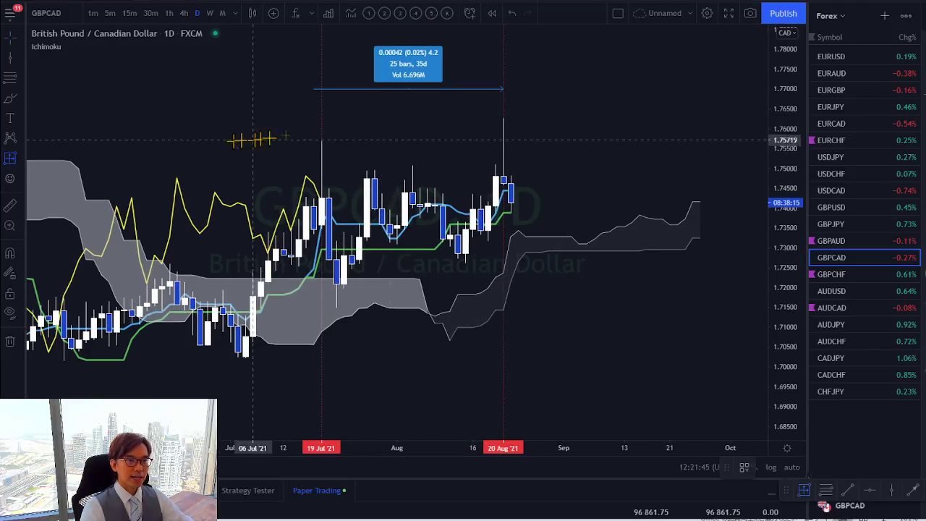
left_click(321, 111)
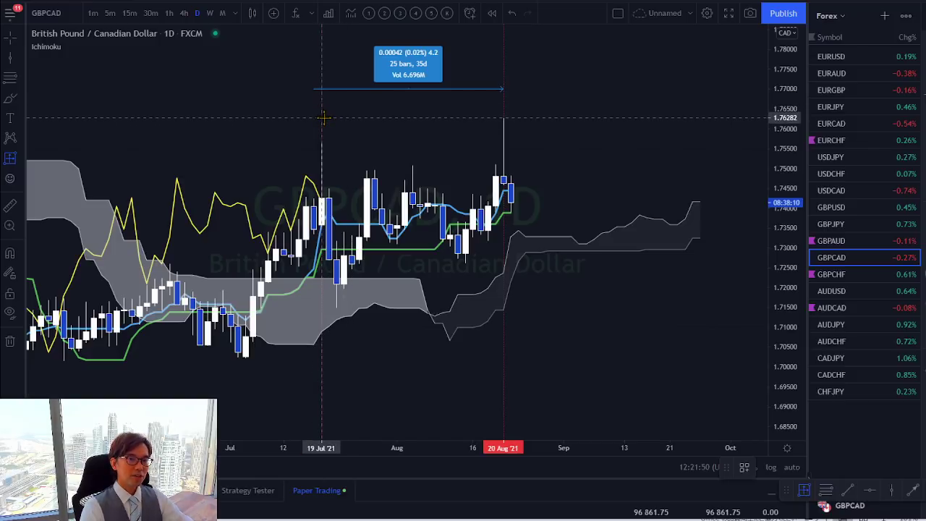
left_click_drag(270, 123, 316, 165)
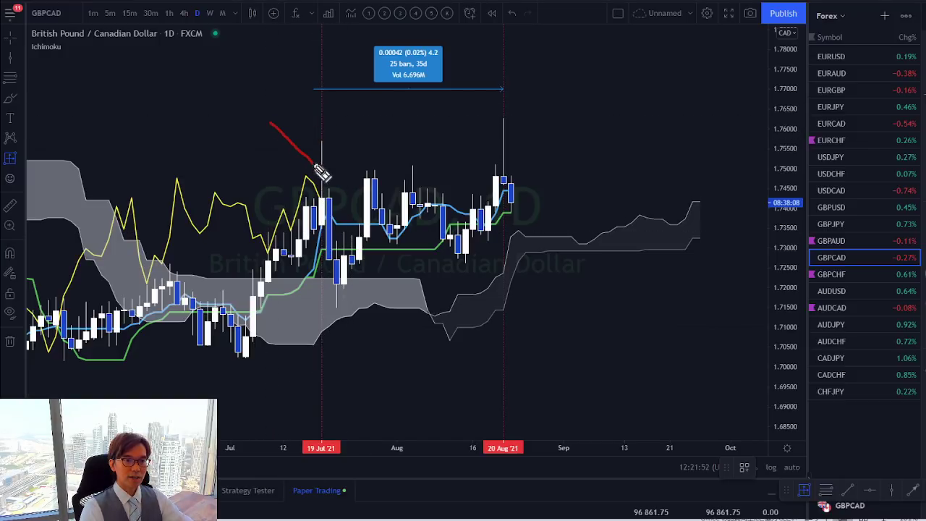
left_click_drag(259, 98, 252, 129)
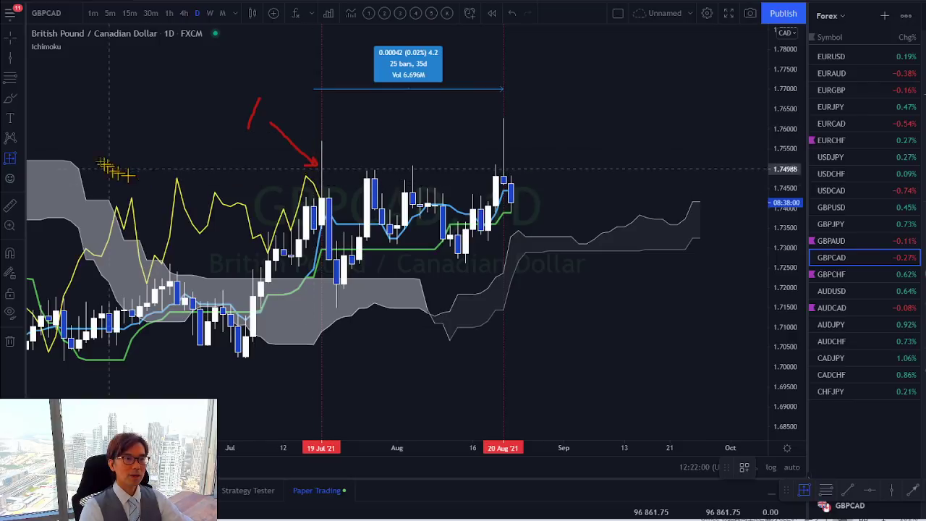
Step: Measure from the 19 Jul high across to 20 Aug, reading -24 bars, -32d
left_click(321, 119)
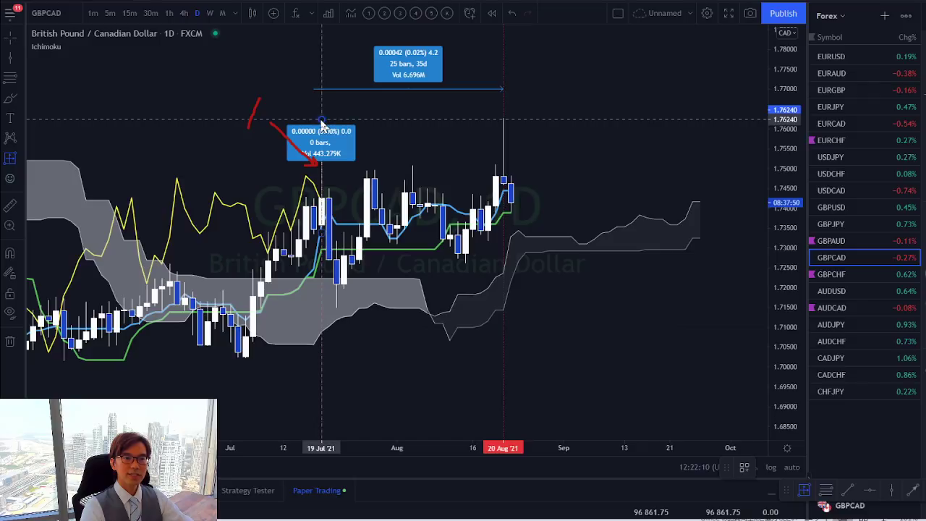
left_click(322, 124)
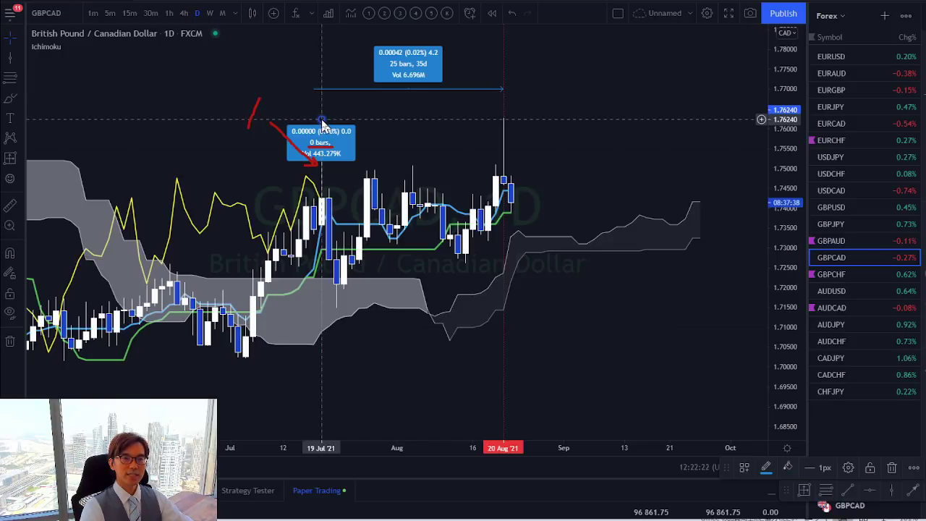
mouse_move(323, 124)
left_mouse_down()
mouse_move(378, 127)
mouse_move(500, 103)
mouse_move(504, 119)
left_mouse_up()
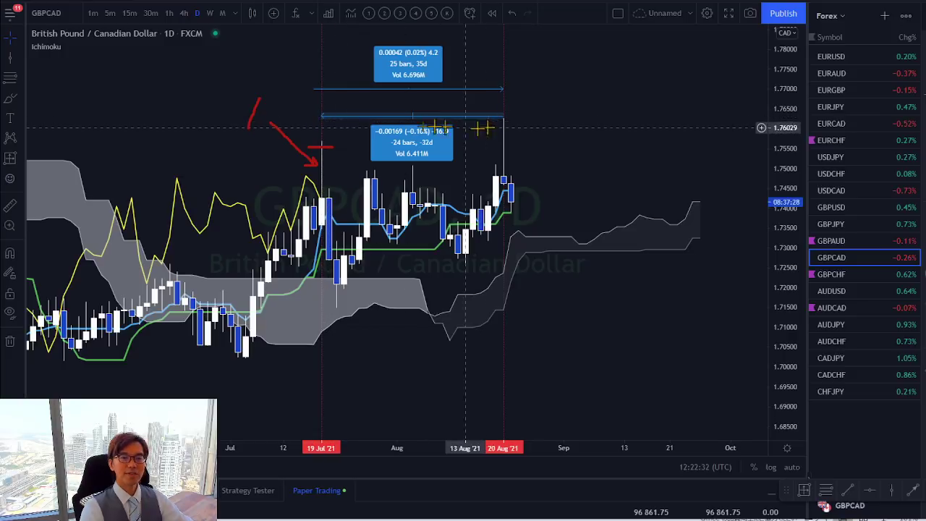
Step: Delete the second measurement and redo a 25-bar measurement from 16 Jul to 20 Aug
left_click(409, 127)
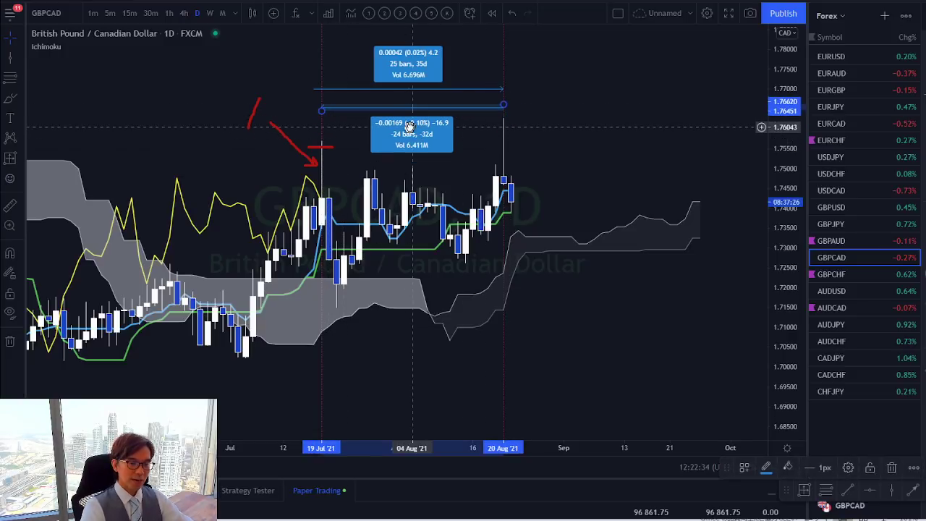
key("Delete")
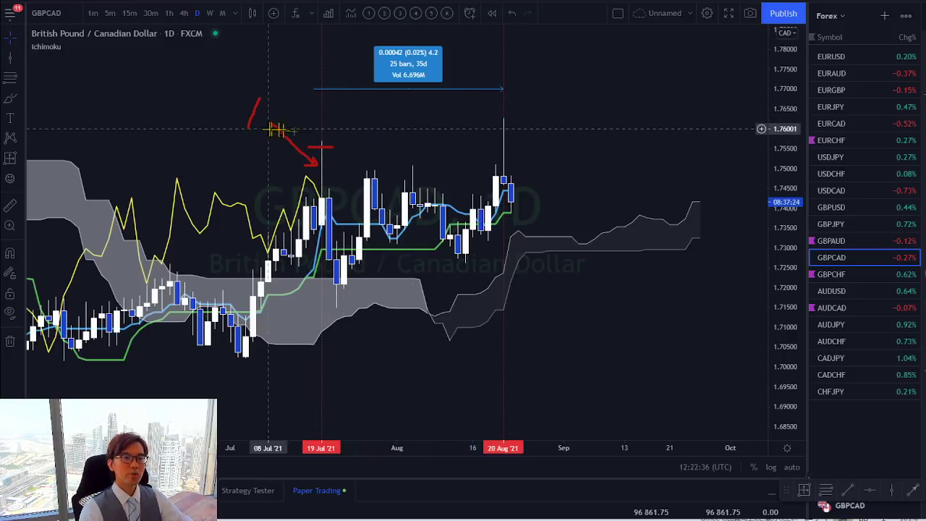
left_click(10, 159)
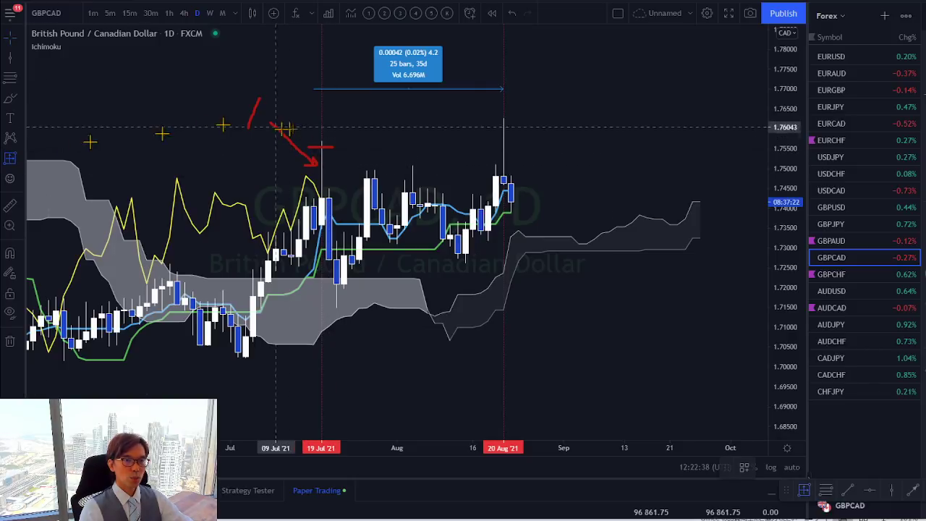
left_click(313, 115)
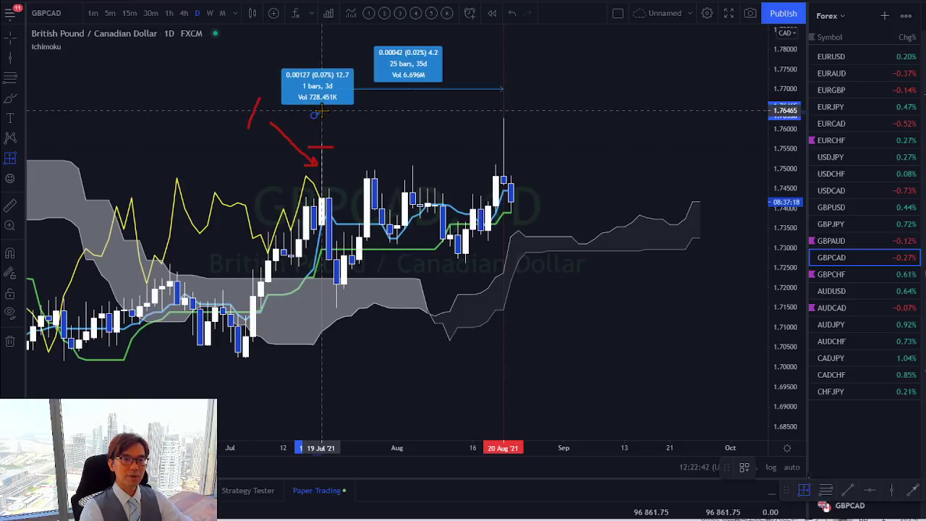
left_click(322, 111)
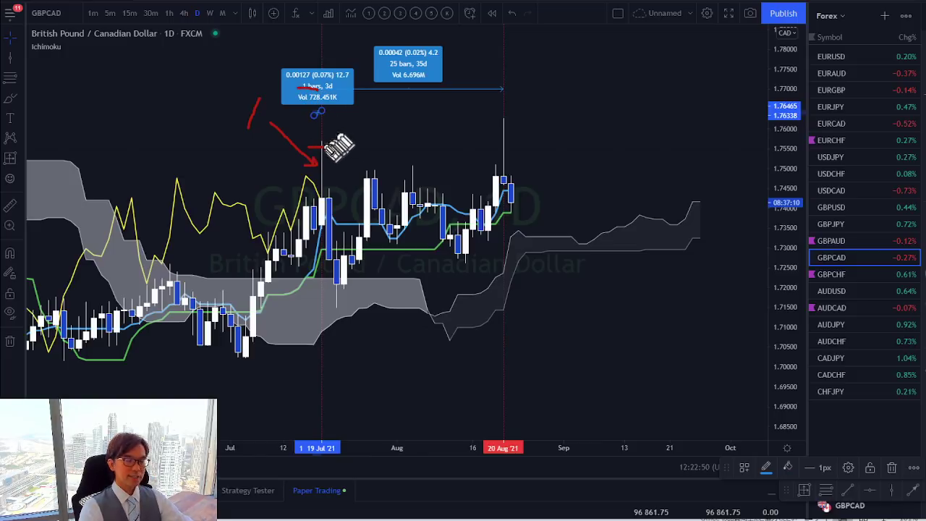
left_click(316, 113, "shift")
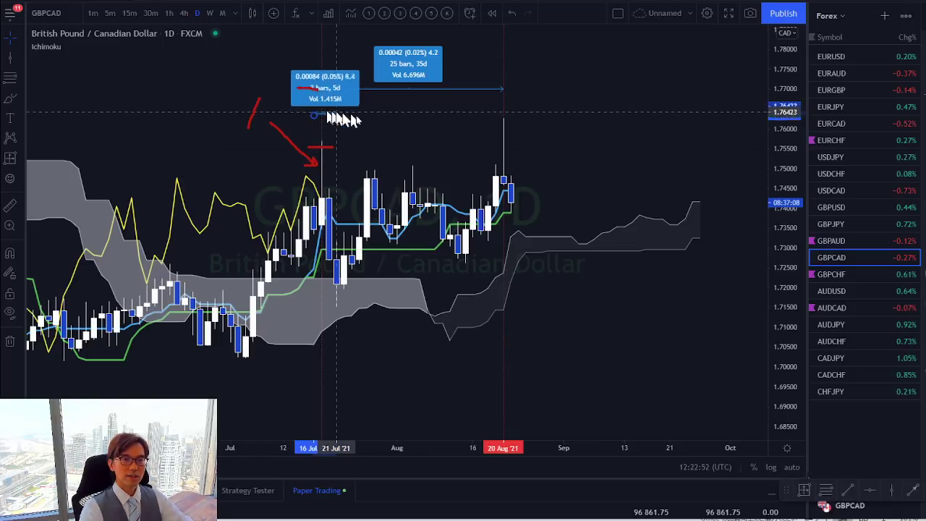
left_click(503, 106)
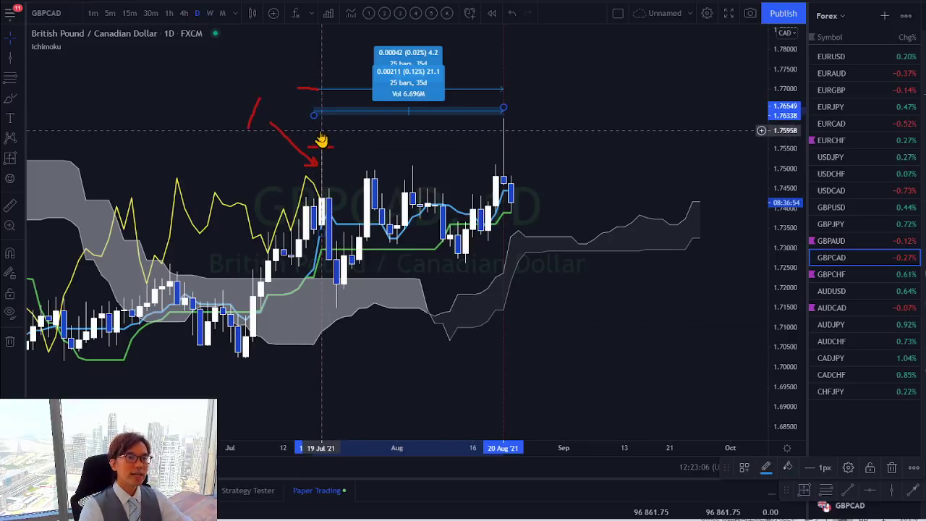
Step: Remove the red arrow sketch and undo the moved price measurement
left_click(319, 140)
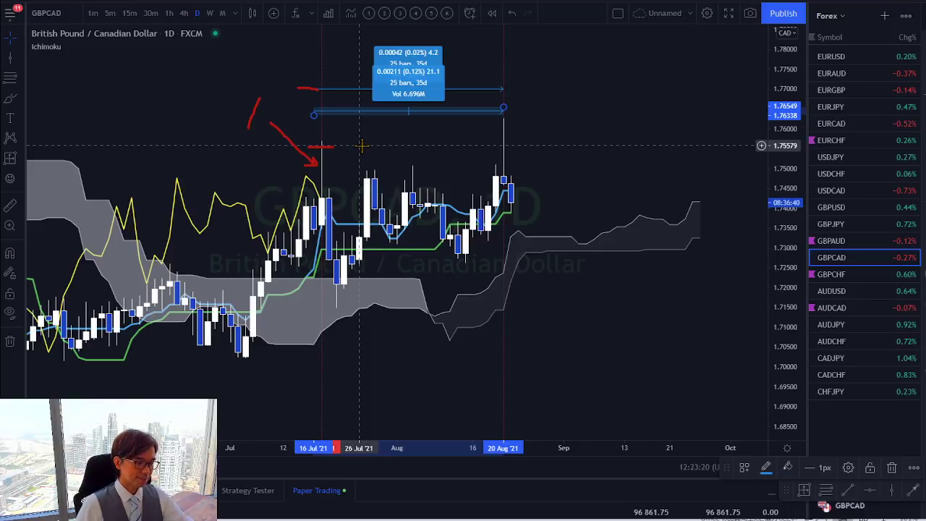
key("Escape")
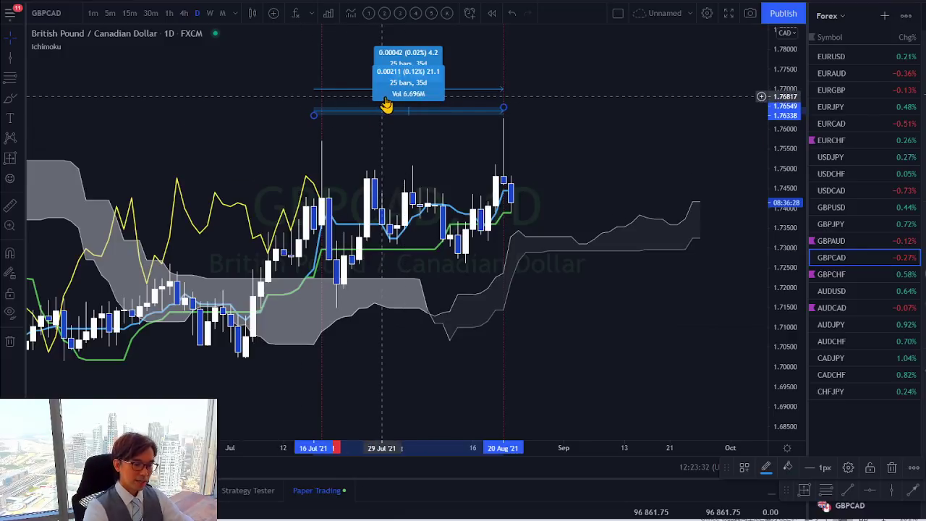
key("Escape")
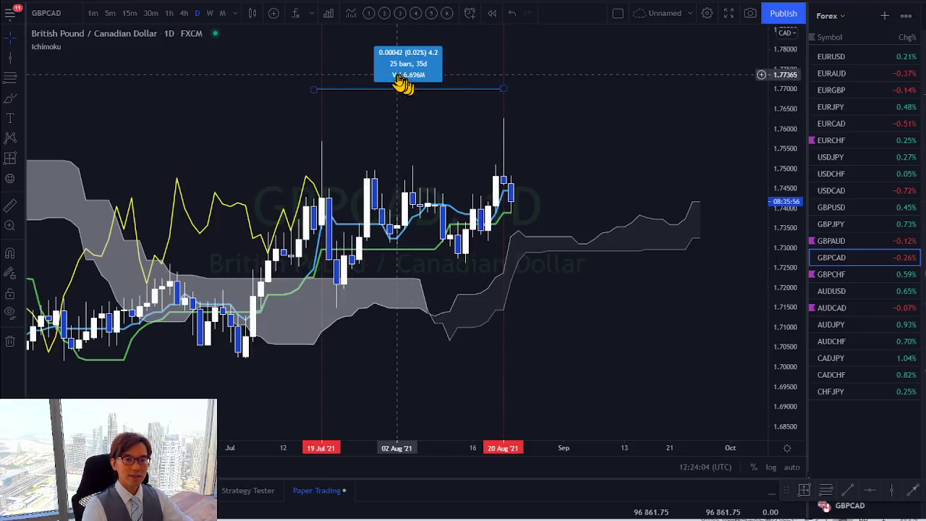
Step: Handwrite 'Kihon Suchi' in red at the top right of the chart
left_click_drag(398, 84, 319, 159)
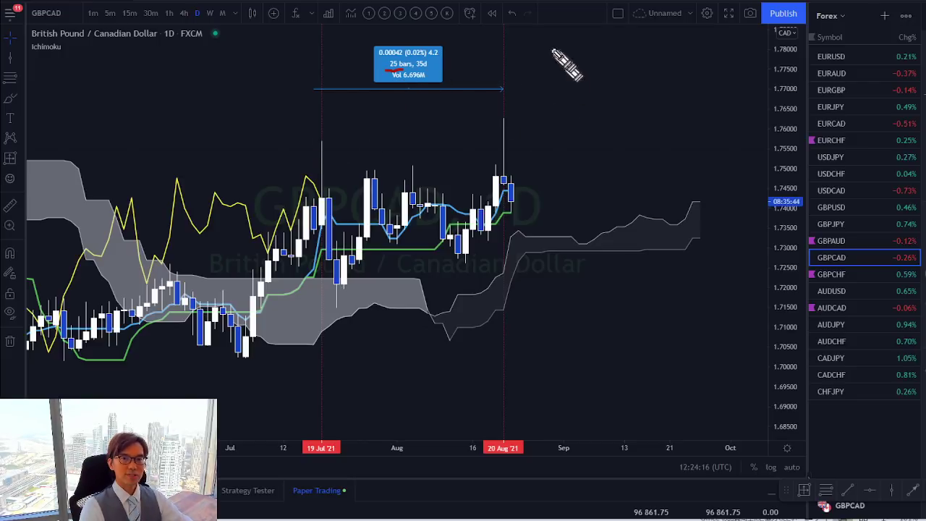
left_click_drag(548, 41, 556, 56)
mouse_move(559, 30)
left_mouse_down()
mouse_move(539, 48)
mouse_move(564, 67)
mouse_move(579, 51)
mouse_move(578, 66)
left_mouse_up()
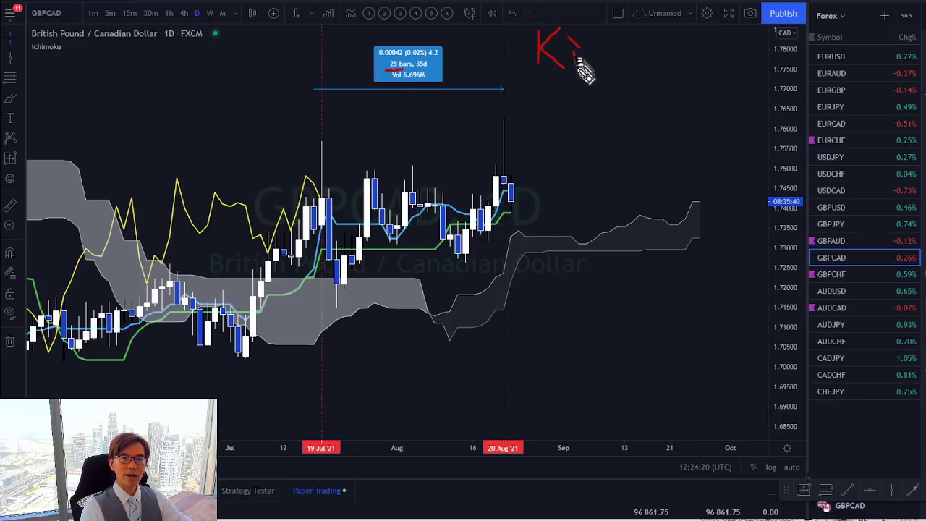
left_click(589, 18)
mouse_move(590, 21)
left_mouse_down()
mouse_move(595, 63)
mouse_move(612, 55)
mouse_move(626, 69)
mouse_move(653, 46)
mouse_move(682, 62)
mouse_move(699, 52)
mouse_move(710, 68)
left_mouse_up()
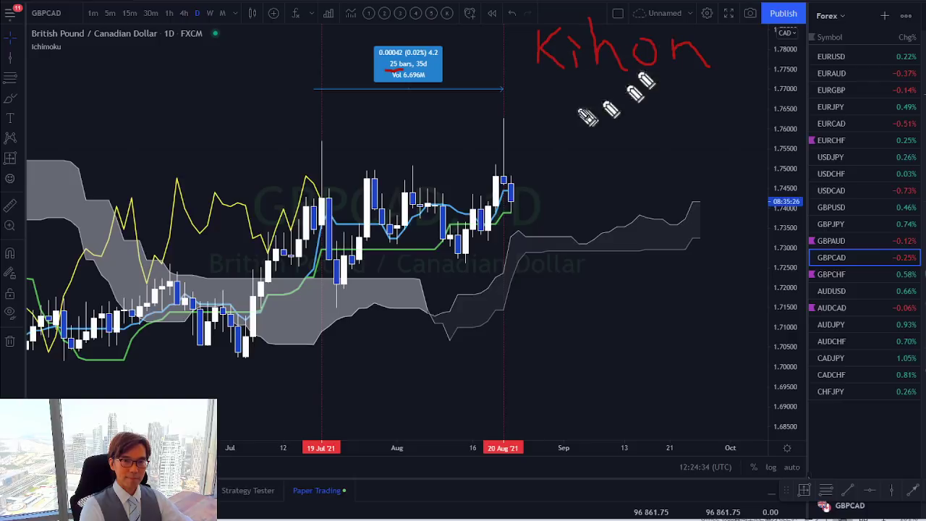
mouse_move(555, 98)
left_mouse_down()
mouse_move(541, 120)
mouse_move(609, 120)
left_mouse_up()
mouse_move(625, 87)
left_mouse_down()
mouse_move(626, 114)
mouse_move(641, 116)
mouse_move(658, 98)
left_mouse_up()
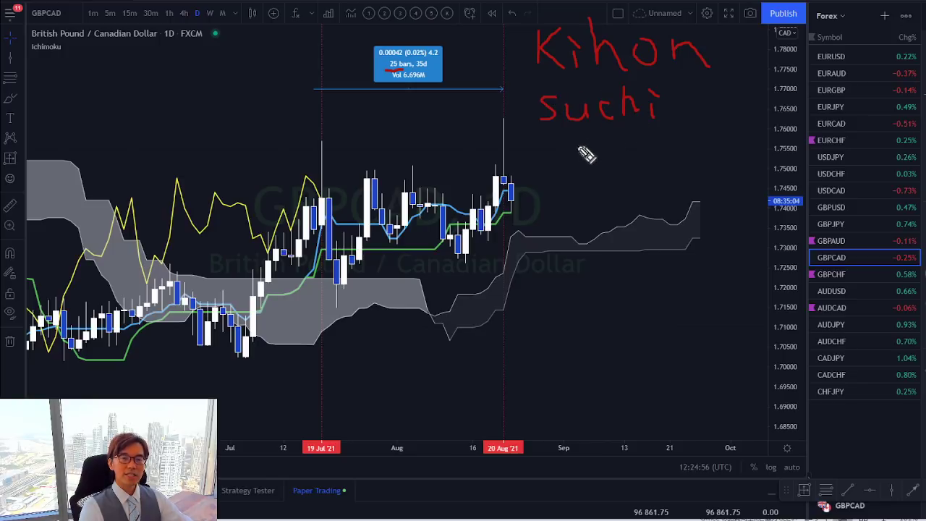
Step: Handwrite the numbers 9 17 26 33 in red below 'Suchi'
mouse_move(561, 154)
left_mouse_down()
mouse_move(552, 143)
mouse_move(554, 192)
left_mouse_up()
left_click_drag(602, 143, 591, 177)
mouse_move(609, 135)
left_mouse_down()
mouse_move(641, 133)
mouse_move(637, 186)
left_mouse_up()
left_click_drag(663, 143, 691, 179)
mouse_move(706, 129)
left_mouse_down()
mouse_move(712, 179)
mouse_move(698, 163)
mouse_move(754, 155)
mouse_move(756, 180)
left_mouse_up()
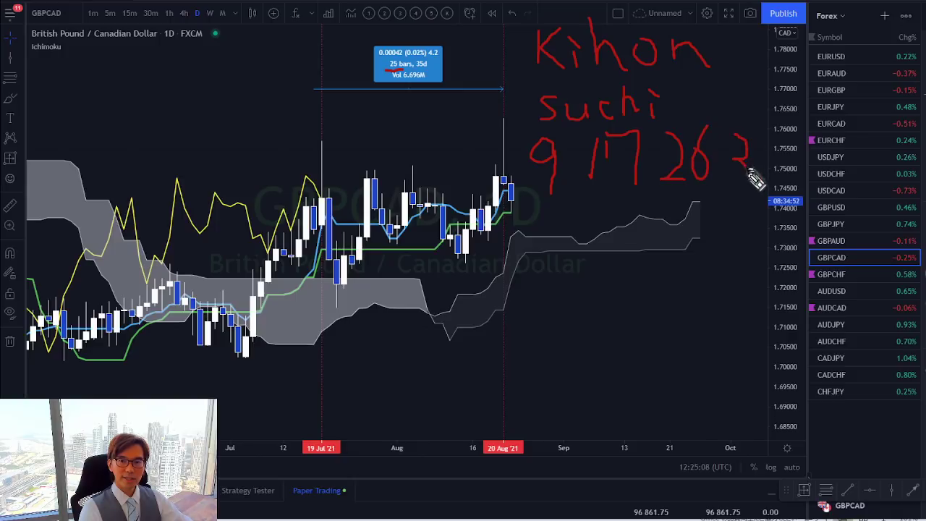
mouse_move(752, 141)
left_mouse_down()
mouse_move(775, 161)
mouse_move(761, 177)
left_mouse_up()
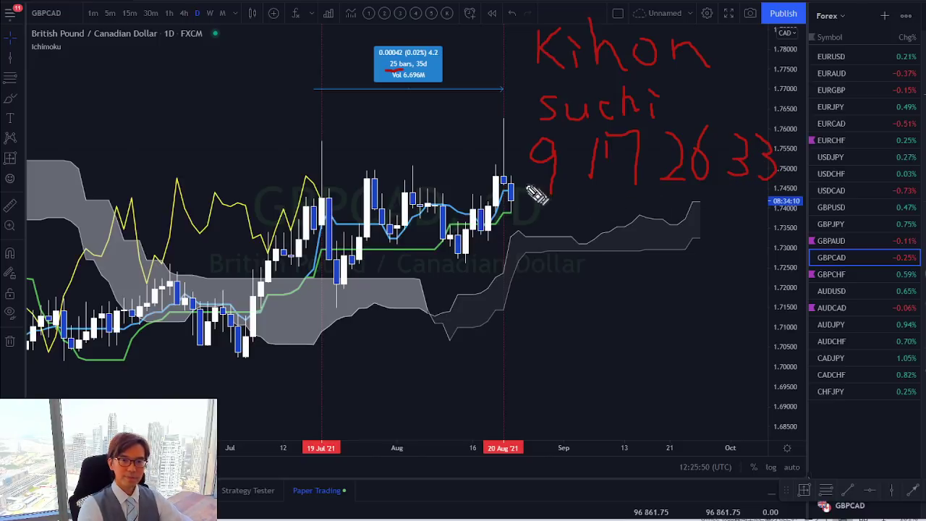
Step: Brush red check marks under the handwritten 9, 17 and 26
mouse_move(526, 190)
left_mouse_down()
mouse_move(533, 204)
mouse_move(622, 190)
mouse_move(669, 204)
mouse_move(690, 187)
left_mouse_up()
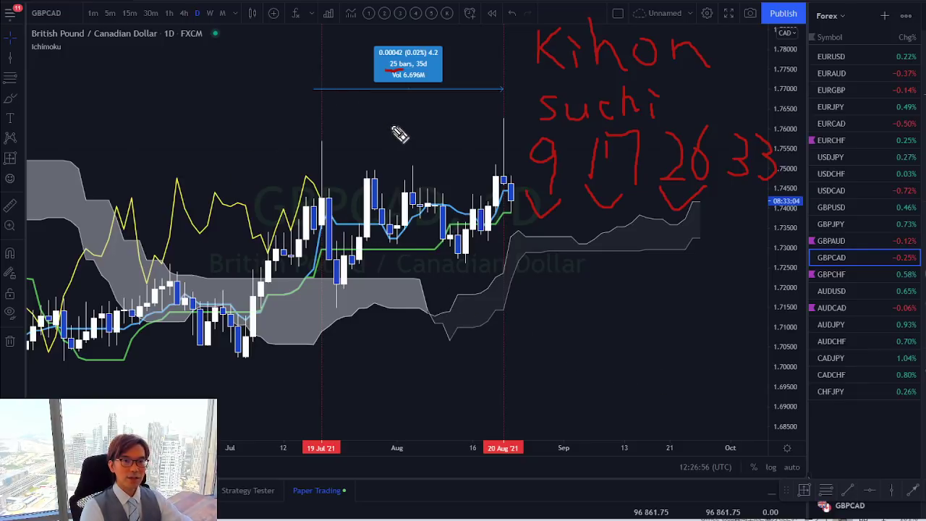
Step: Clear the notes, re-measure 19 Jul to 20 Aug, and sketch a rising red arrow
key("Escape")
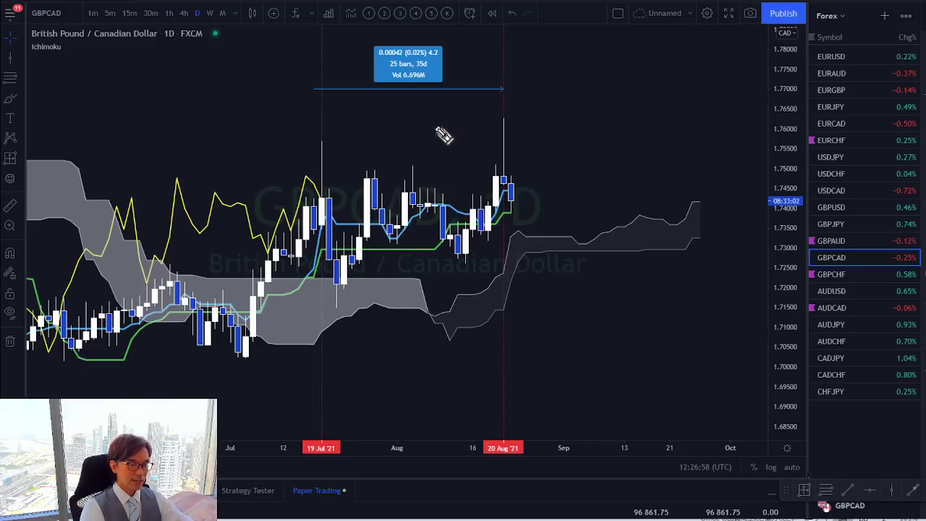
left_click(323, 159)
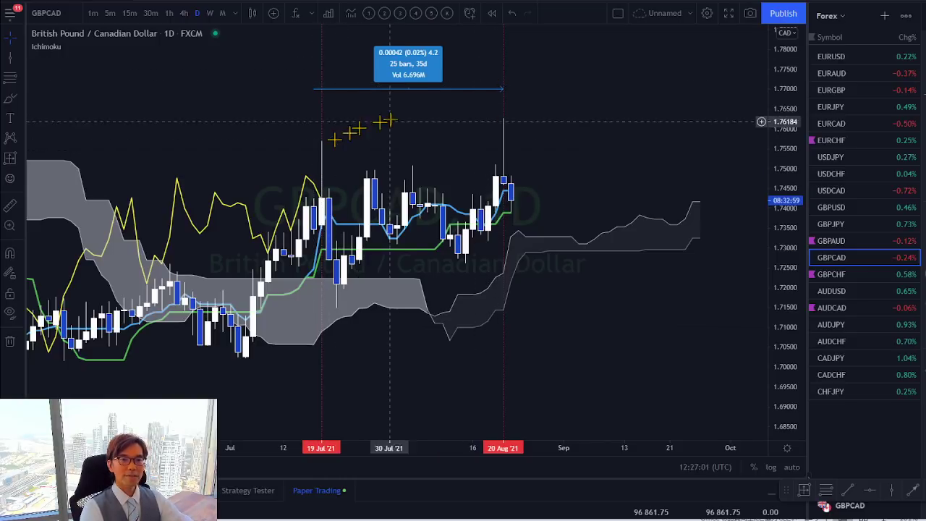
left_click(499, 135)
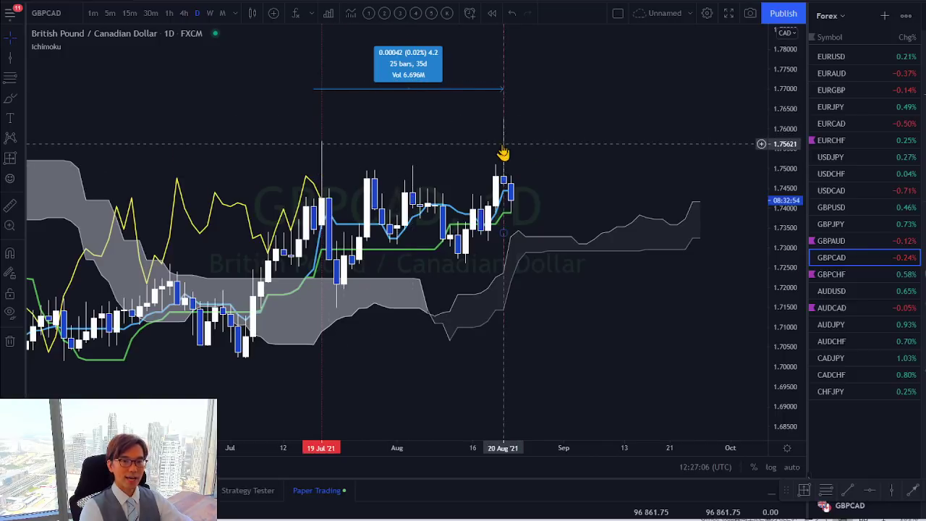
left_click_drag(569, 156, 502, 188)
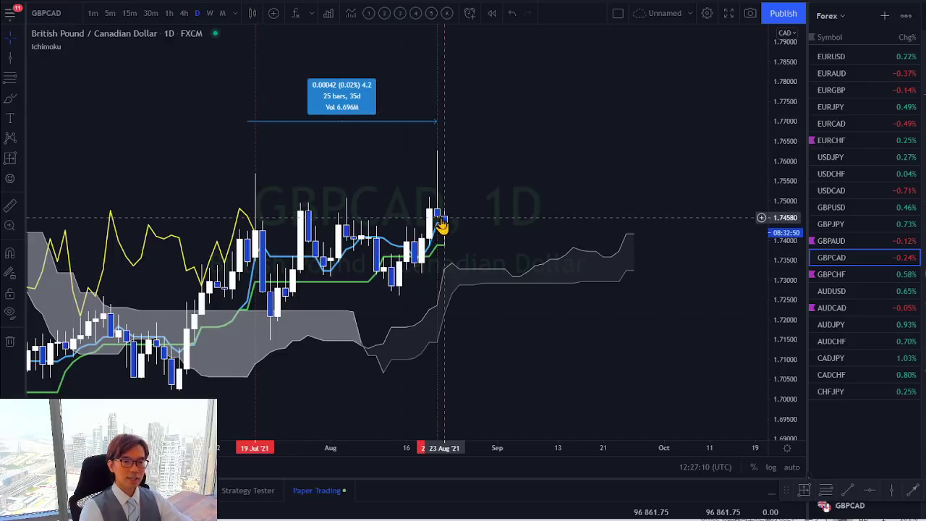
mouse_move(463, 210)
left_mouse_down()
mouse_move(561, 142)
mouse_move(583, 138)
mouse_move(586, 124)
mouse_move(592, 132)
left_mouse_up()
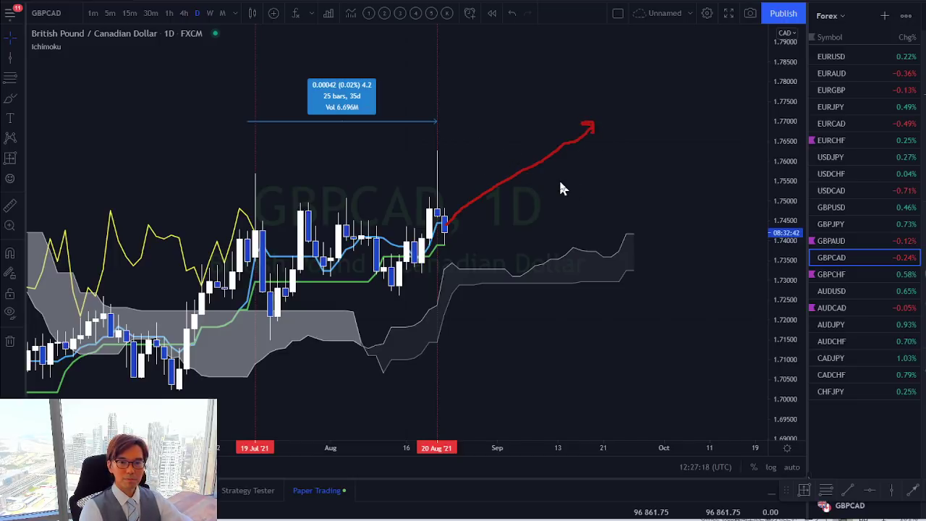
Step: Draw a yellow trend line from left of the July high to 1.7700 in late September
left_click(848, 490)
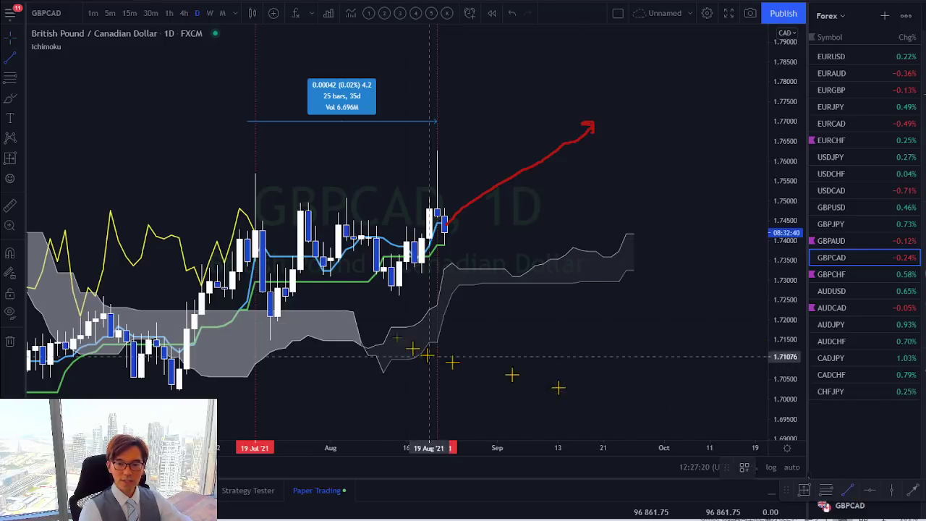
left_click(178, 190)
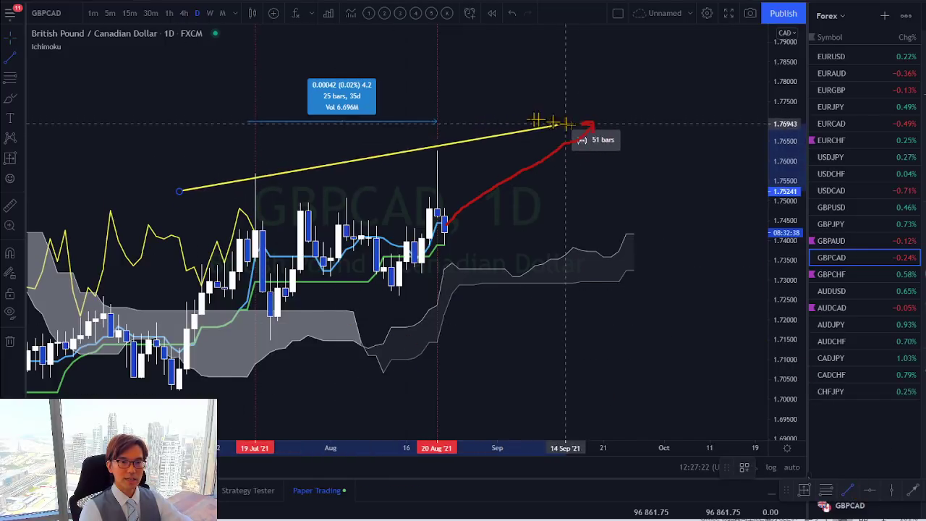
left_click(627, 121)
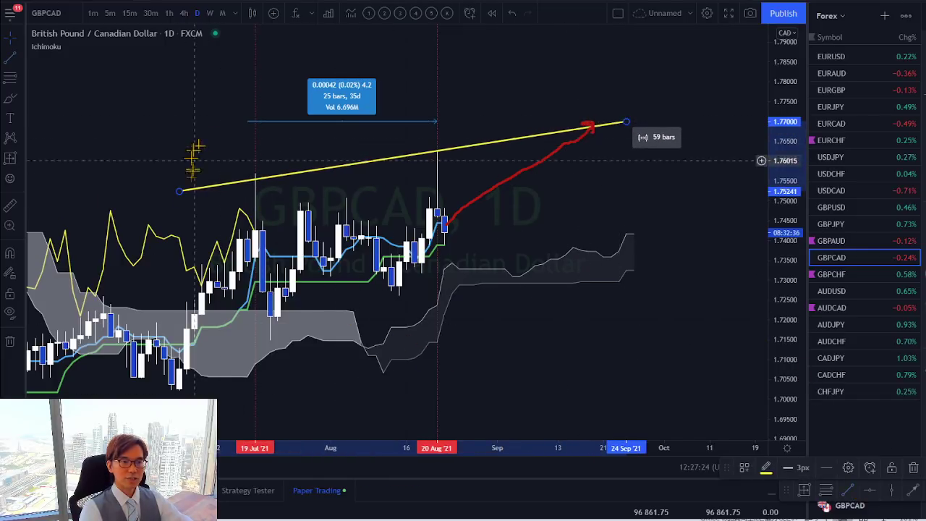
left_click_drag(177, 196, 171, 187)
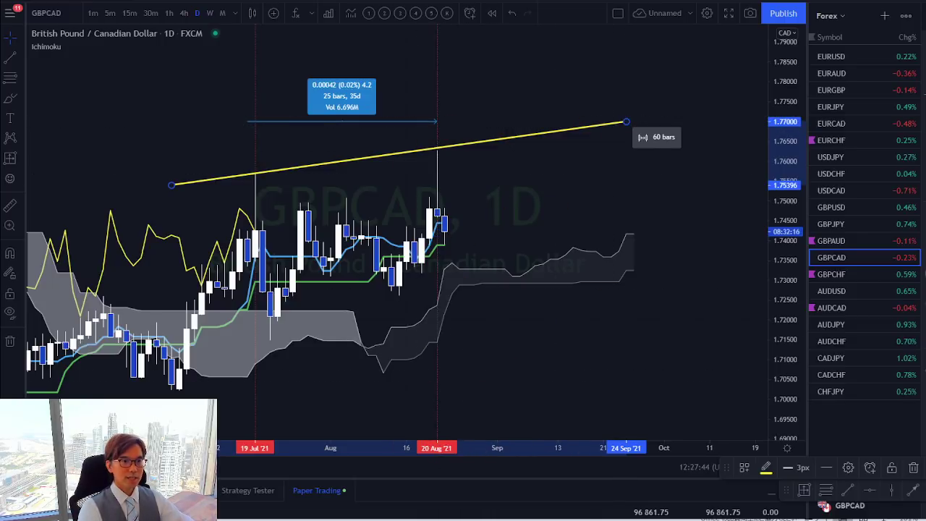
left_click(11, 158)
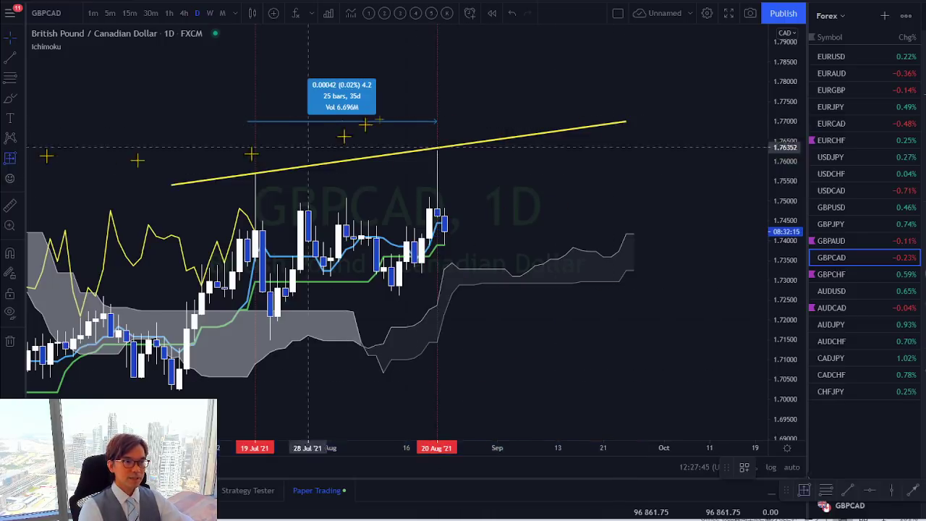
Step: Project 25 bars forward from 19 Aug and mark the 23 Sep end with a vertical line
left_click(430, 79)
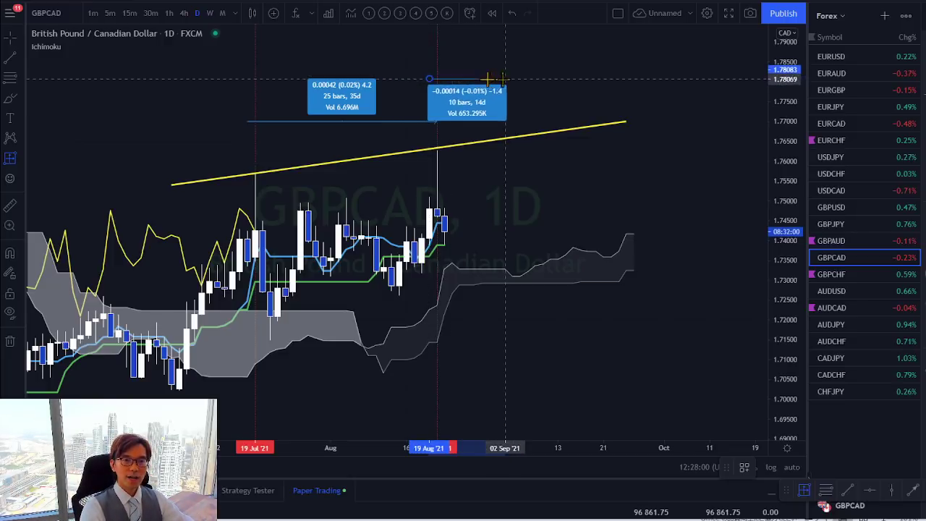
left_click(619, 72)
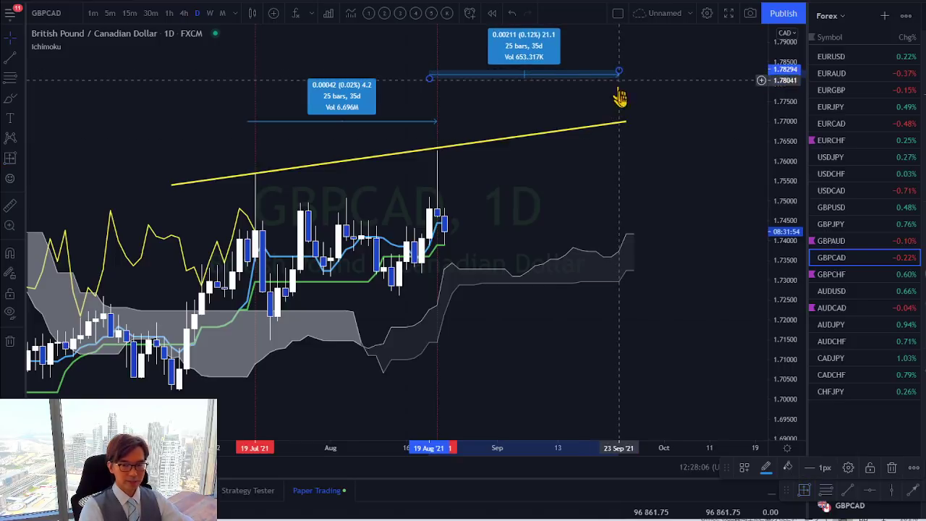
left_click(891, 490)
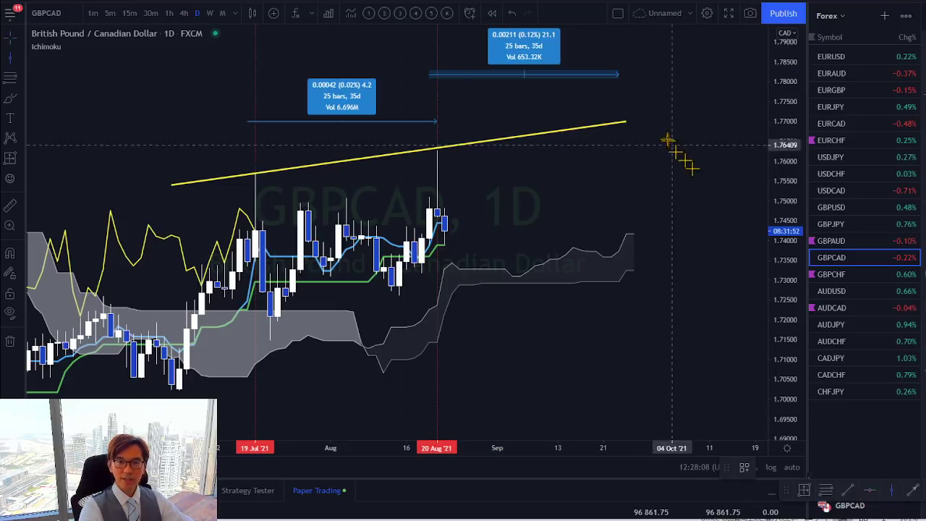
left_click(618, 232)
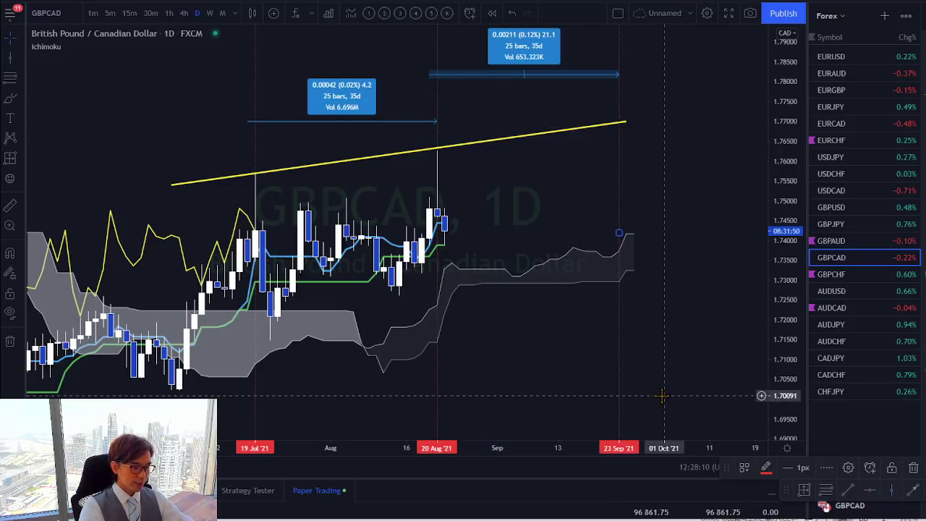
Step: Sketch a red path up to the trend line's end then down; circle 19 Jul, 20 Aug, 23 Sep
mouse_move(601, 457)
left_mouse_down()
mouse_move(645, 466)
mouse_move(624, 424)
mouse_move(602, 457)
left_mouse_up()
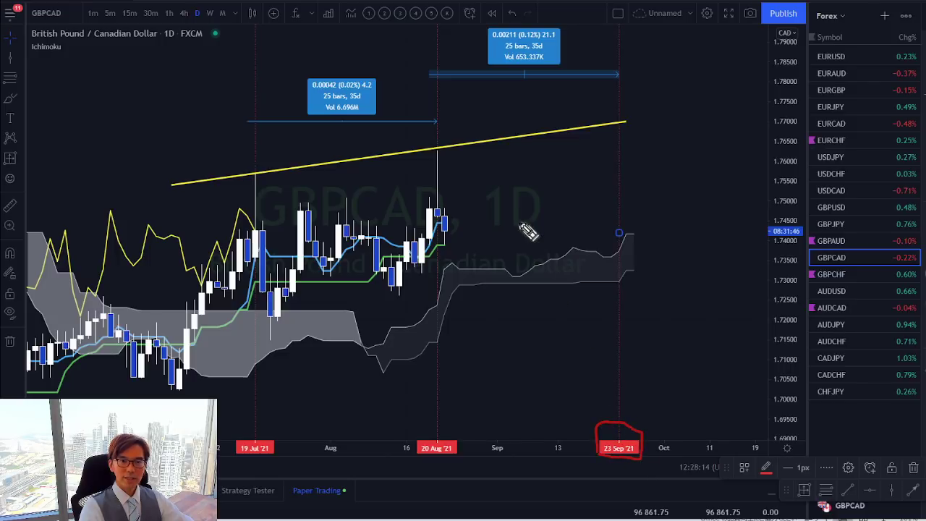
mouse_move(456, 221)
left_mouse_down()
mouse_move(499, 206)
mouse_move(616, 125)
mouse_move(623, 148)
left_mouse_up()
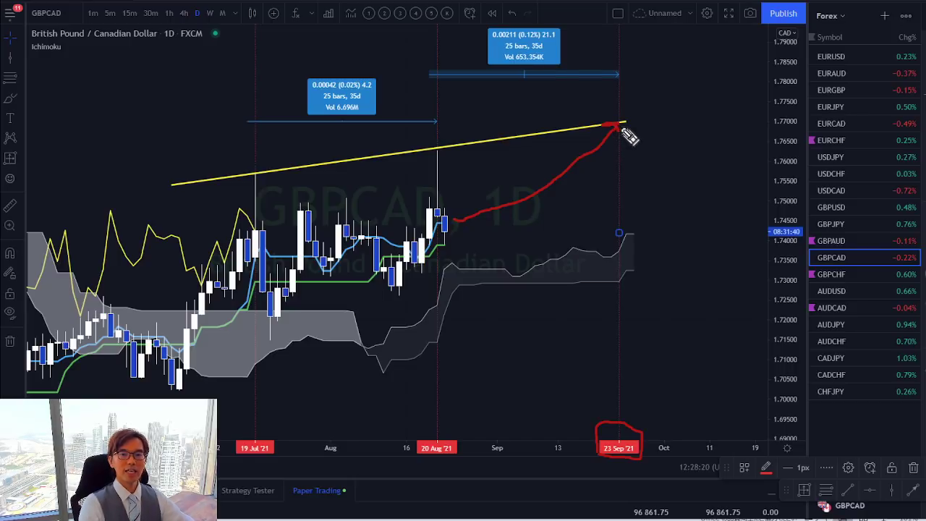
left_click_drag(653, 155, 645, 152)
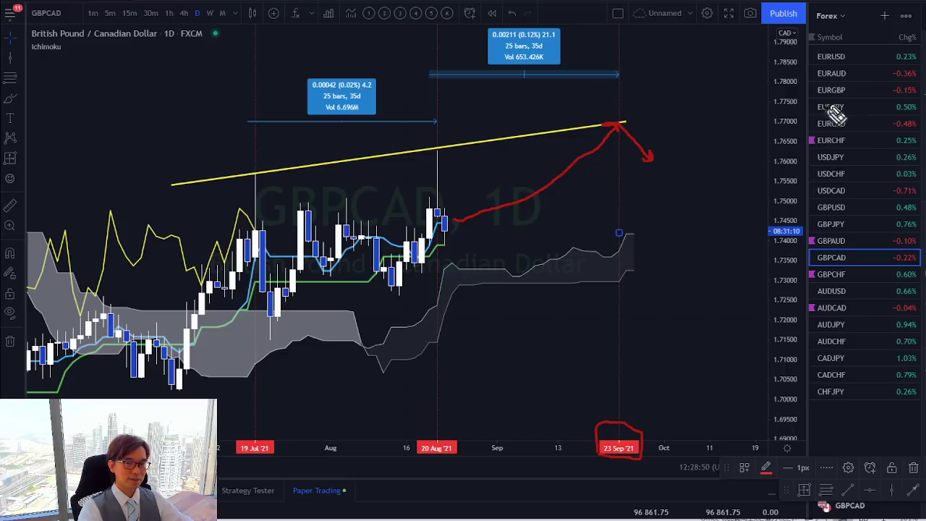
mouse_move(414, 436)
left_mouse_down()
mouse_move(413, 458)
mouse_move(414, 436)
mouse_move(454, 444)
left_mouse_up()
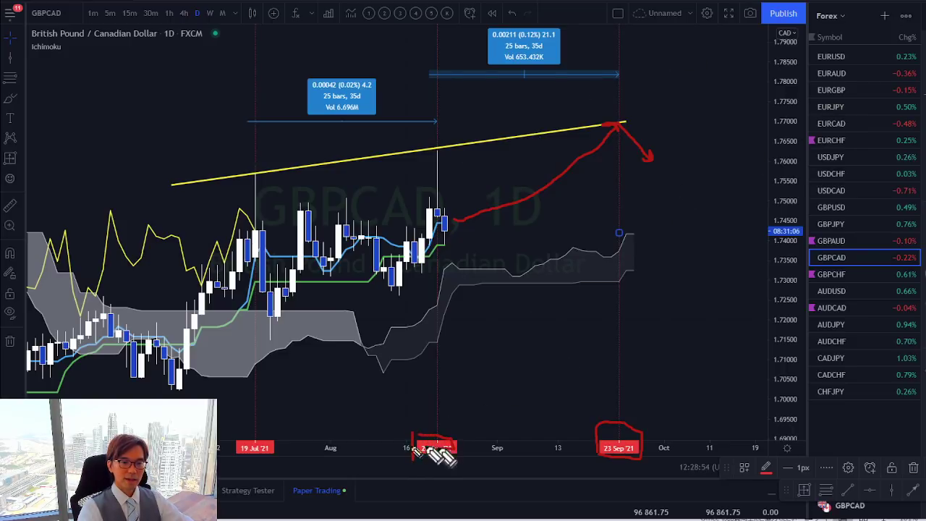
mouse_move(231, 430)
left_mouse_down()
mouse_move(226, 456)
mouse_move(280, 438)
mouse_move(238, 436)
left_mouse_up()
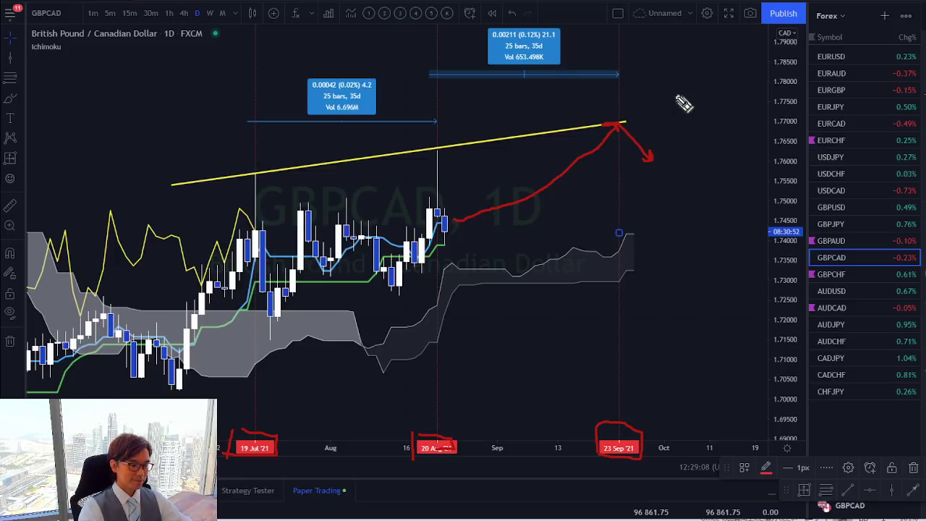
Step: Clear all red sketches and circle the late-July low in red
key("Escape")
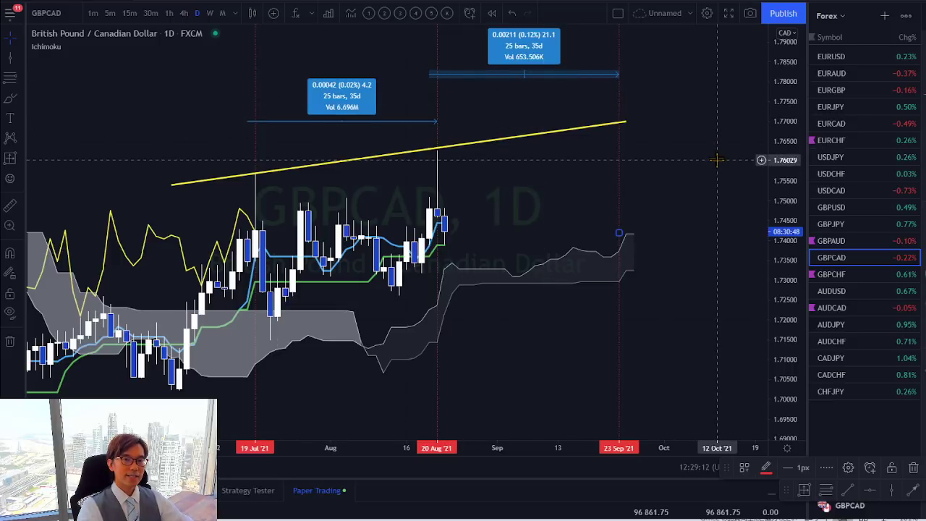
scroll(589, 230, "left", 2)
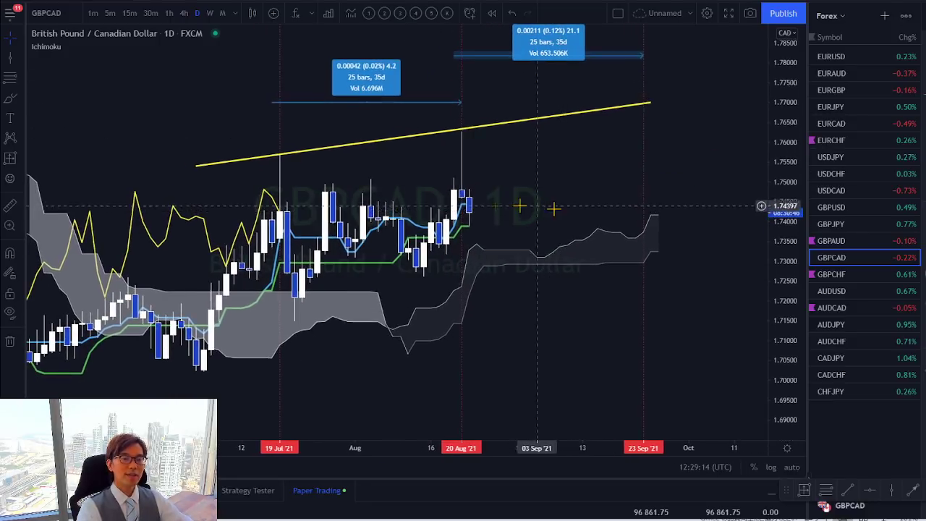
left_click_drag(408, 322, 409, 299)
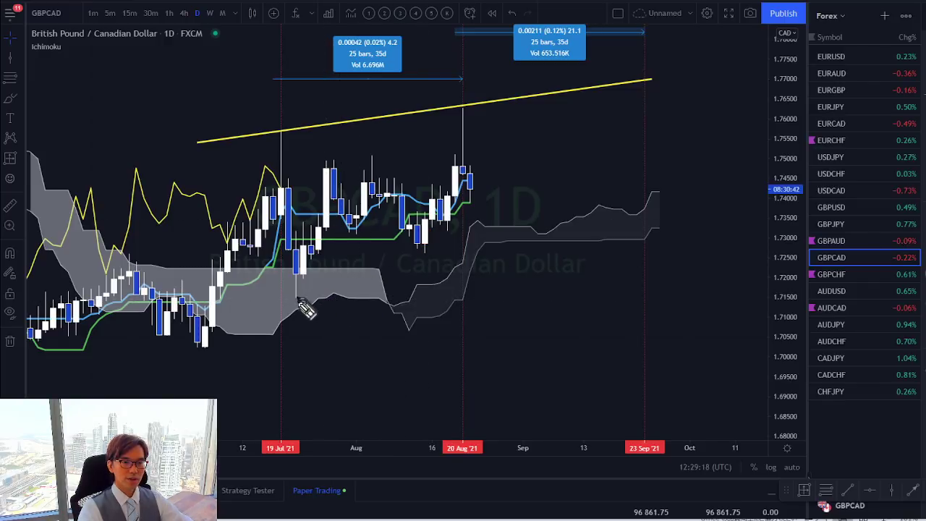
left_click_drag(423, 247, 422, 248)
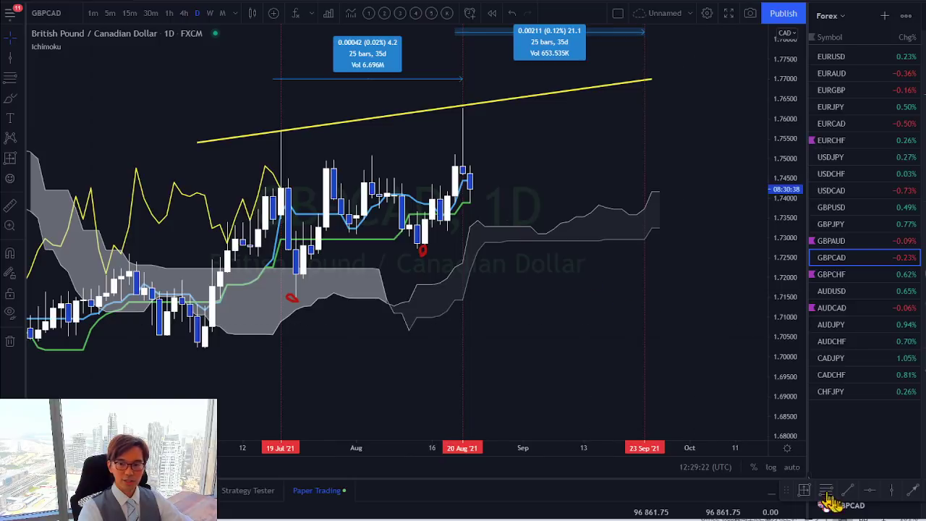
Step: Mark 12 Aug '21 with a vertical line
left_click(888, 492)
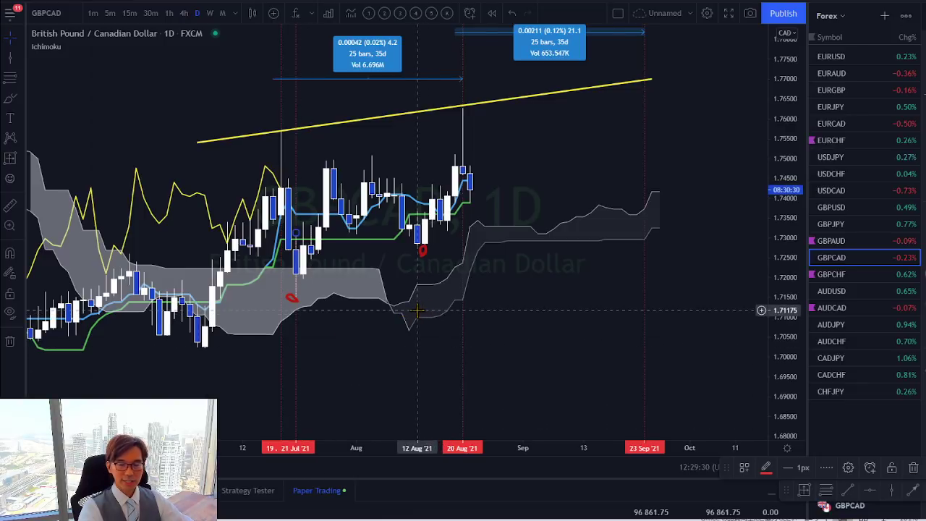
left_click(889, 492)
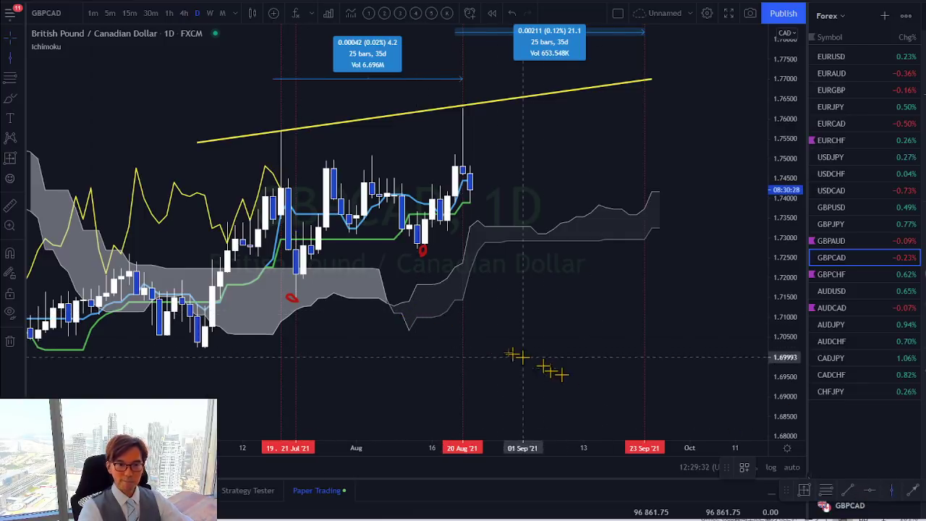
left_click(419, 297)
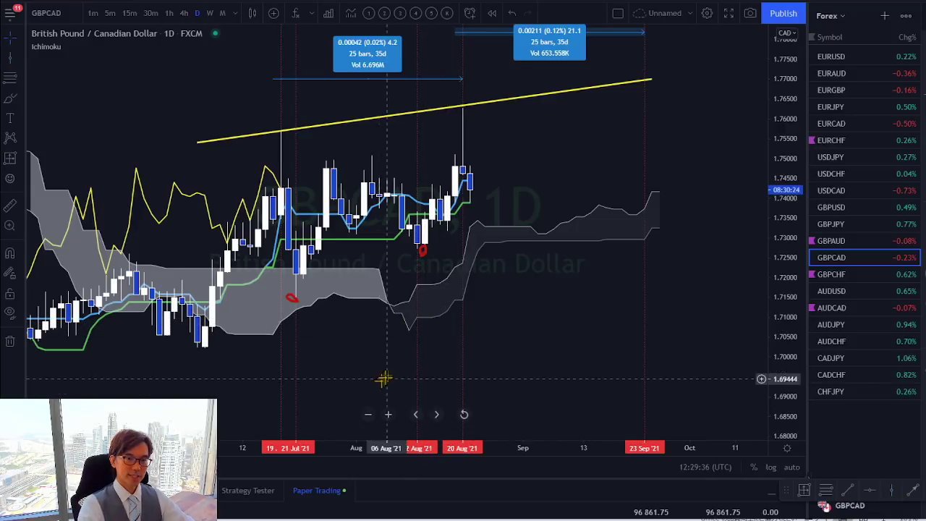
left_click_drag(387, 376, 396, 366)
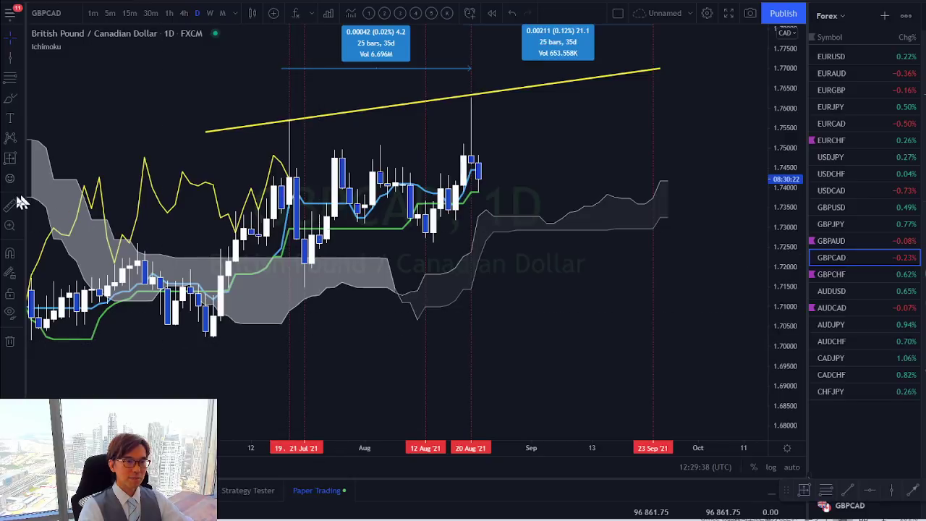
Step: Draw a Date Range measurement from the 20 Jul low to 12 Aug below the candles
left_click(10, 158)
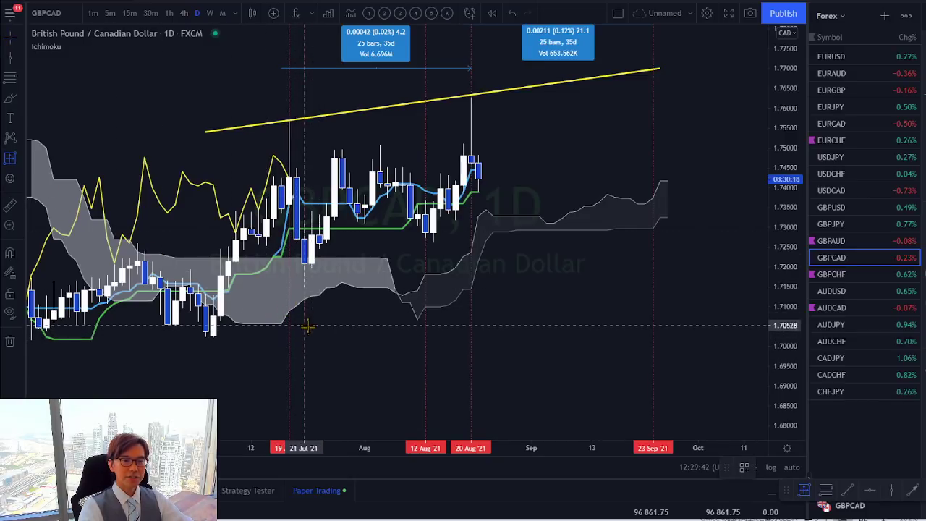
left_click(296, 333)
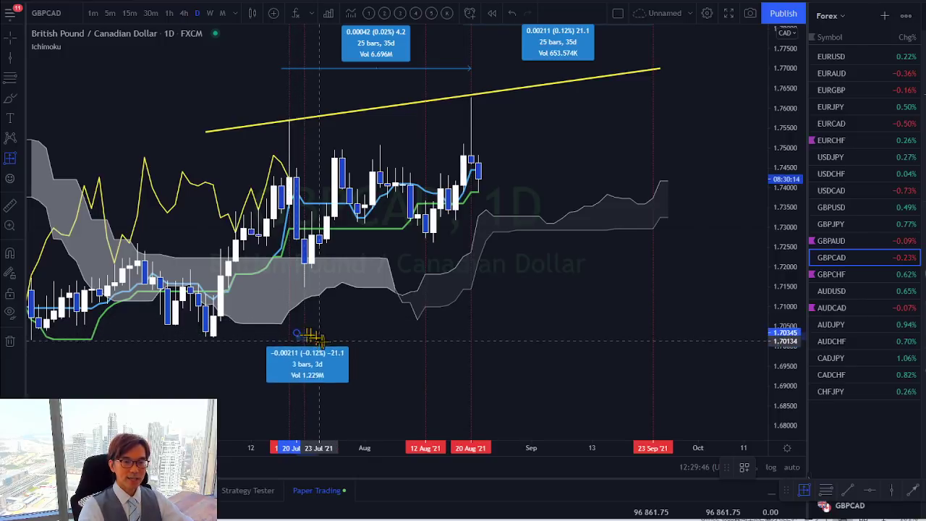
left_click(425, 333)
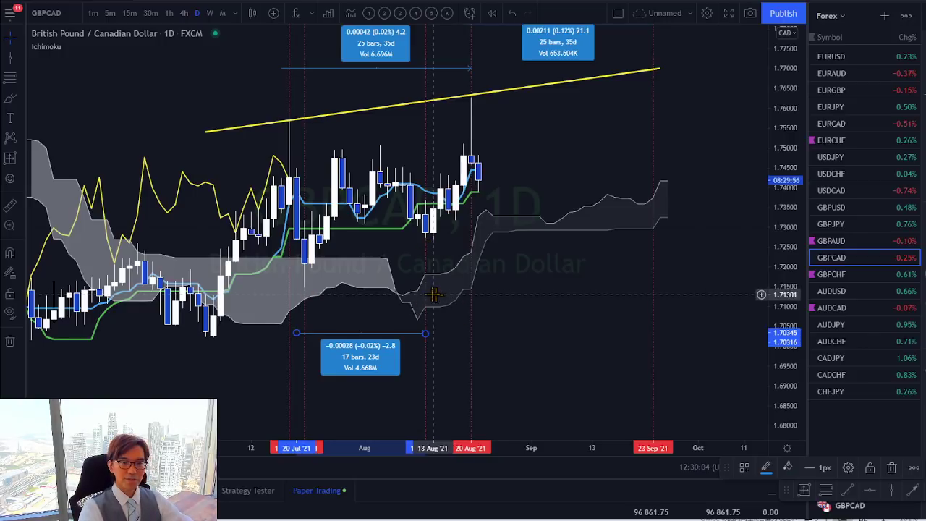
Step: Extend the measurement's end to 13 Aug so it reads 18 bars
left_click_drag(429, 293, 431, 294)
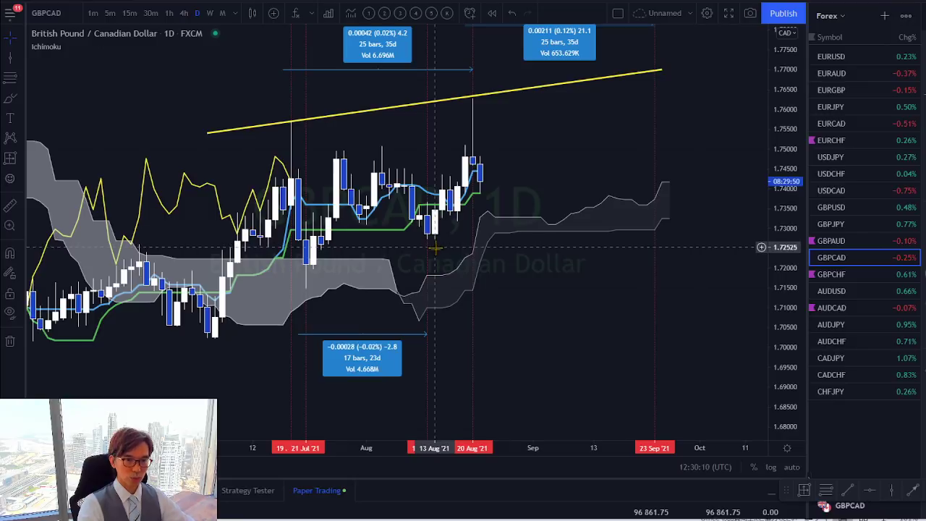
left_click(429, 275)
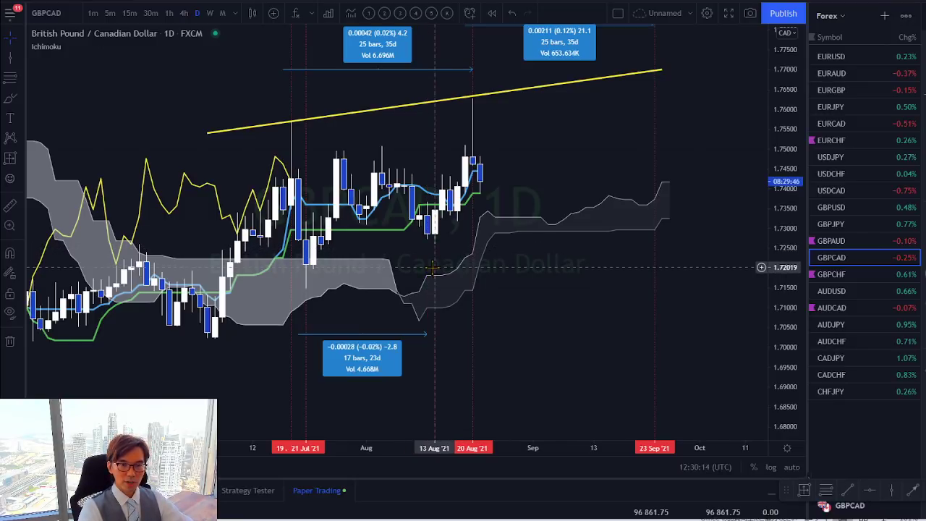
left_click(426, 335)
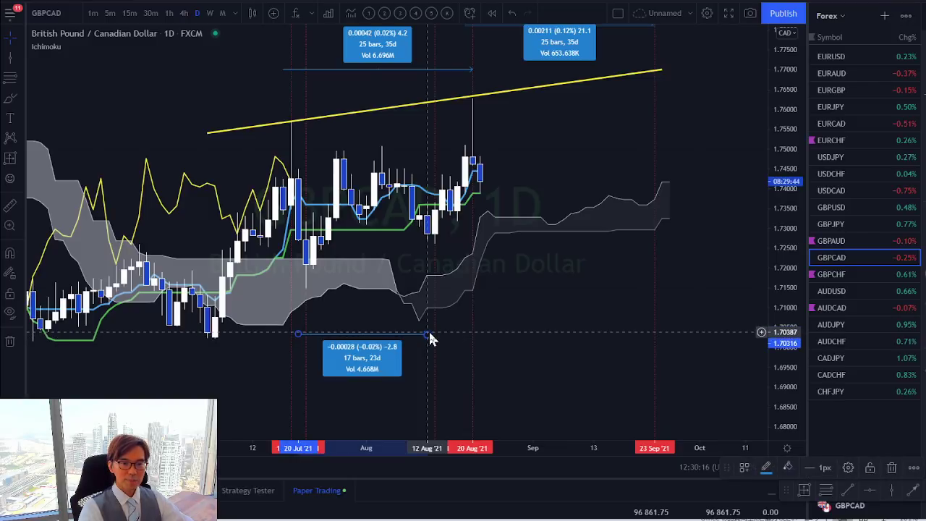
left_click_drag(431, 334, 434, 335)
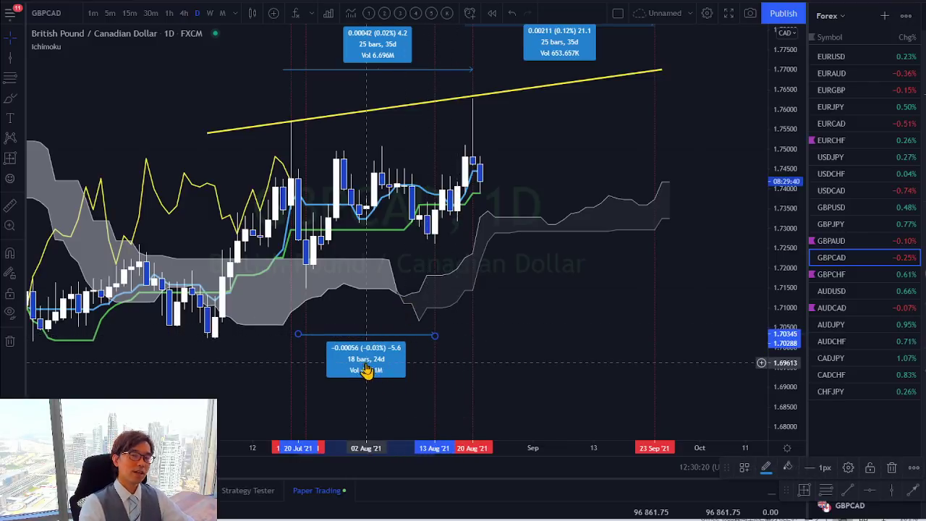
left_click_drag(361, 275, 337, 289)
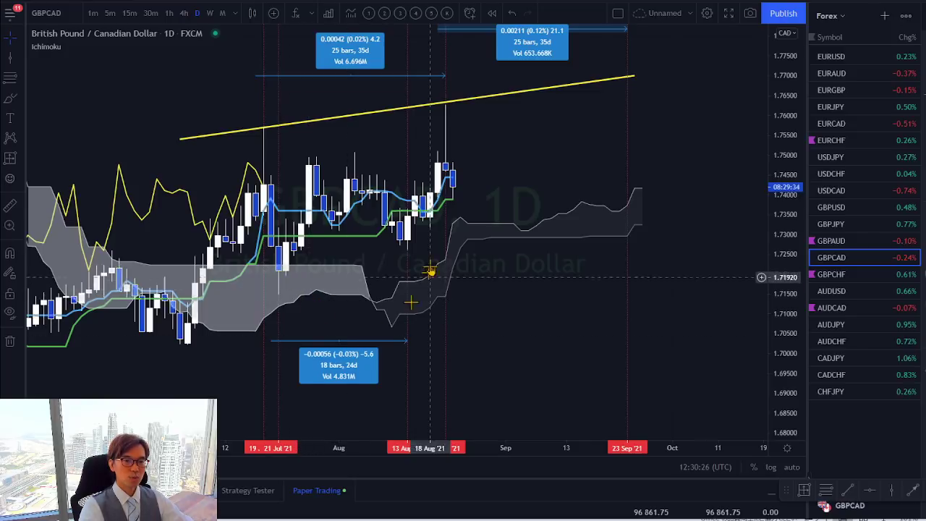
left_click_drag(510, 252, 417, 257)
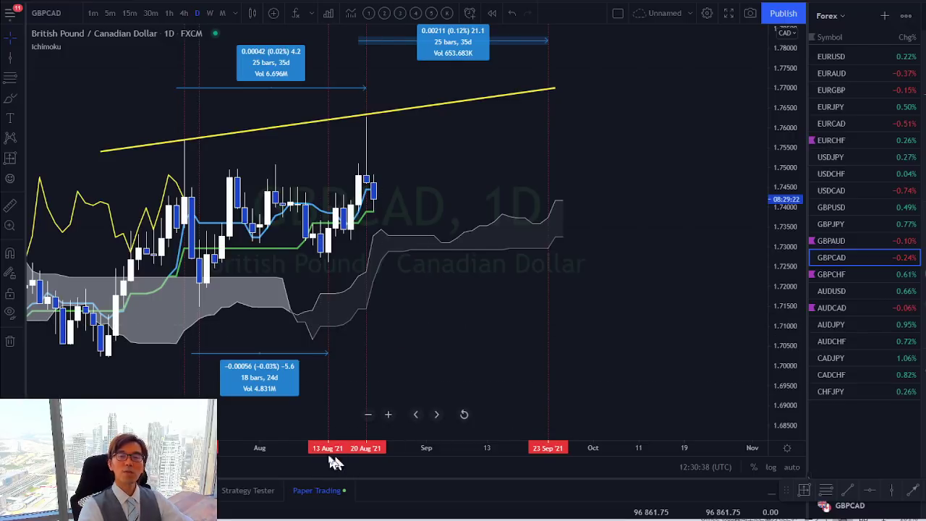
Step: Draw a second 18-bar date range from 13 Aug to 07 Sep, placed lower
left_click(10, 157)
left_click(320, 295)
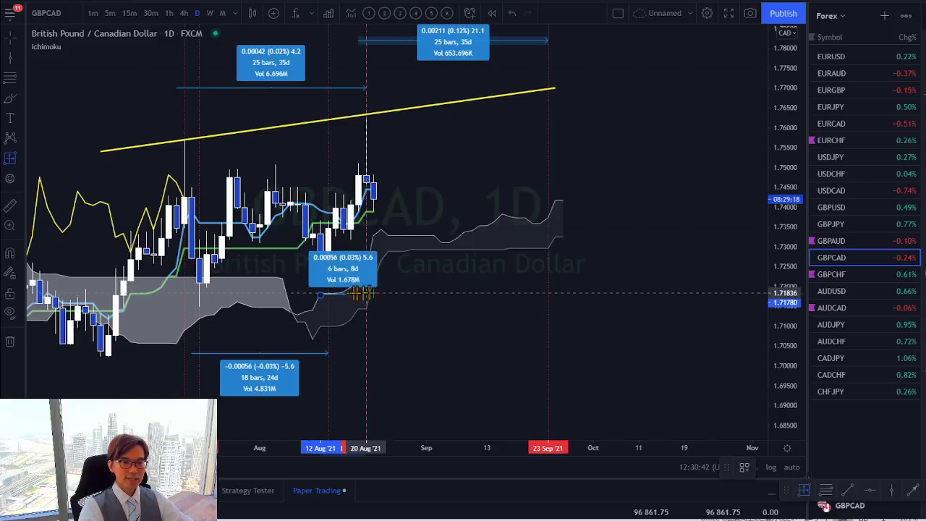
left_click(456, 296)
left_click_drag(413, 319, 411, 376)
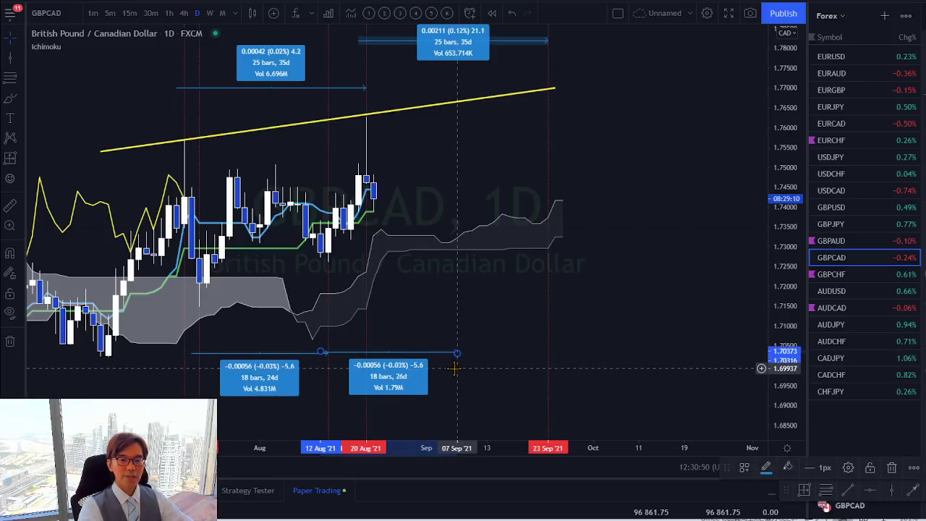
Step: Mark 07 Sep '21 with a vertical line
left_click(894, 495)
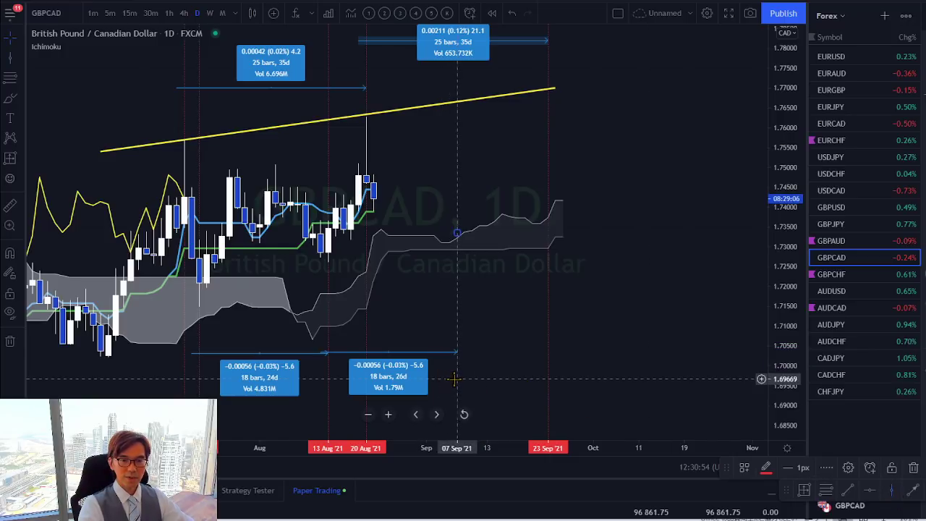
left_click(454, 379)
left_click_drag(502, 188, 508, 190)
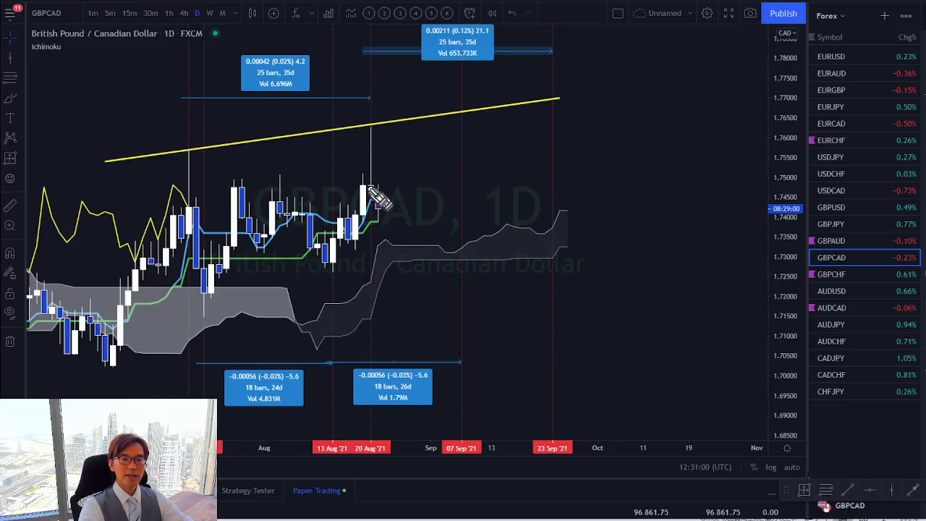
Step: Sketch red rising and falling paths from the latest candle, then remove them
mouse_move(378, 210)
left_mouse_down()
mouse_move(442, 172)
mouse_move(460, 196)
left_mouse_up()
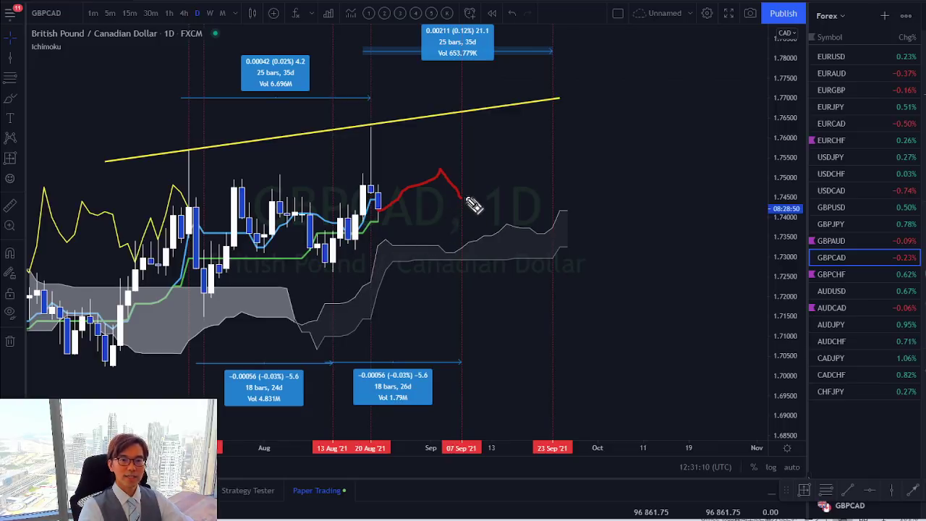
left_click_drag(467, 200, 545, 132)
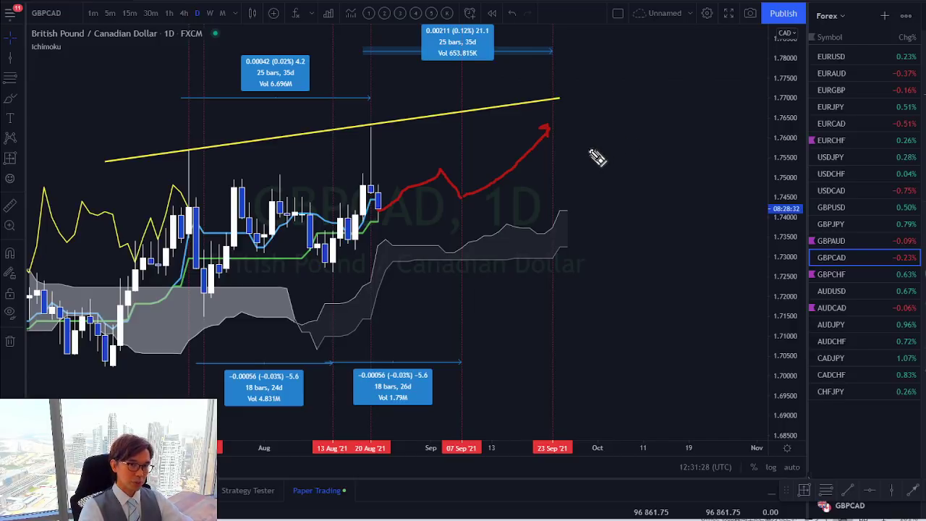
key("ctrl+z")
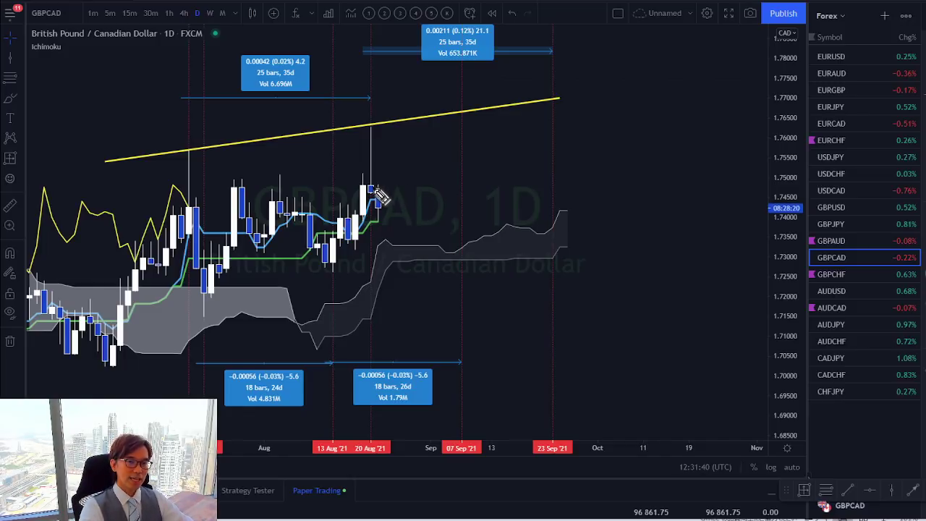
mouse_move(370, 185)
left_mouse_down()
mouse_move(434, 246)
mouse_move(463, 228)
left_mouse_up()
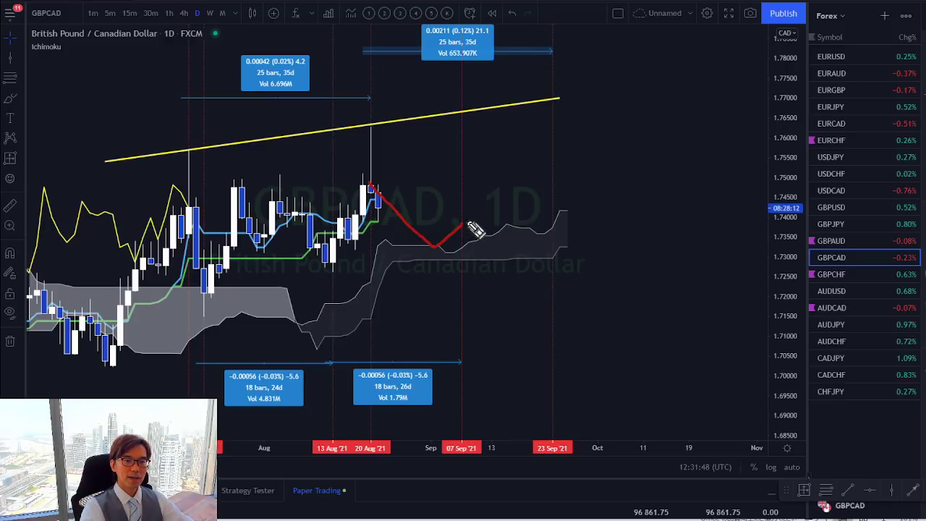
left_click_drag(464, 219, 557, 297)
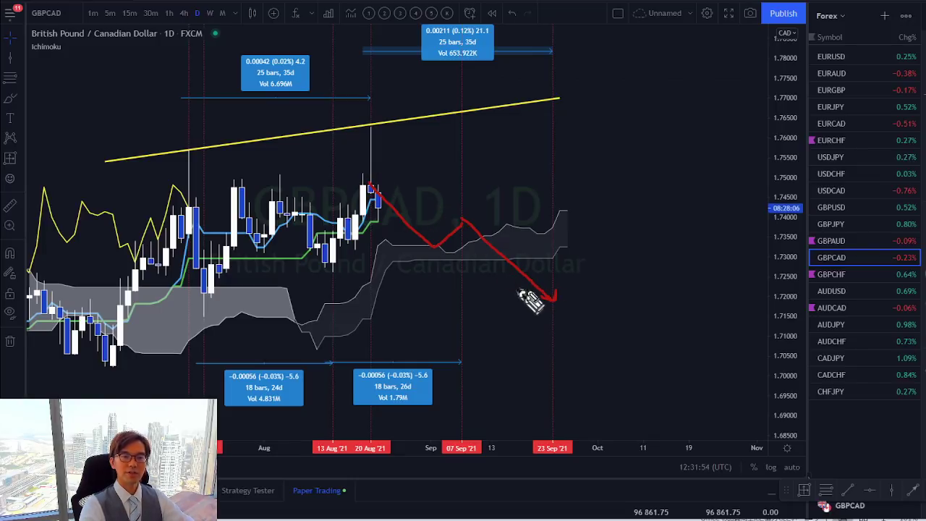
key("Delete")
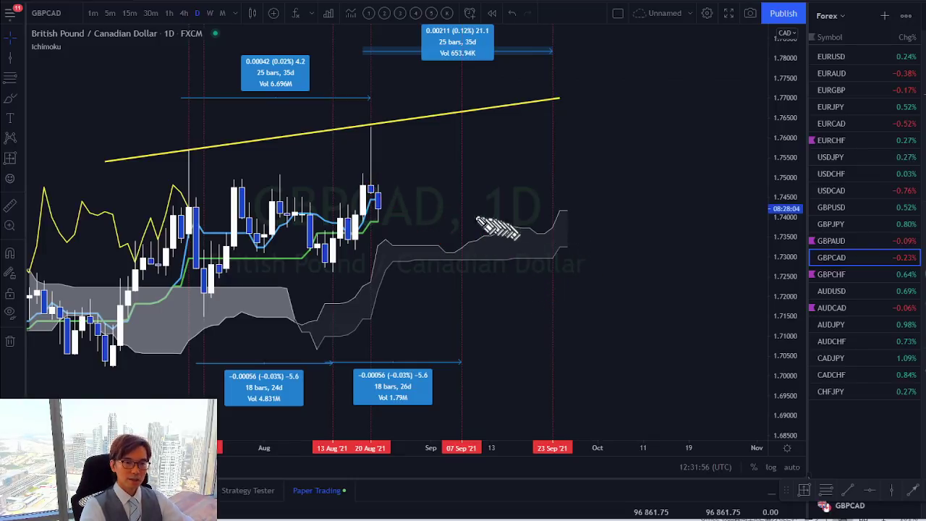
Step: Draw a red path dipping from the latest candle toward the cloud, then rising right
mouse_move(378, 217)
left_mouse_down()
mouse_move(472, 181)
mouse_move(558, 242)
left_mouse_up()
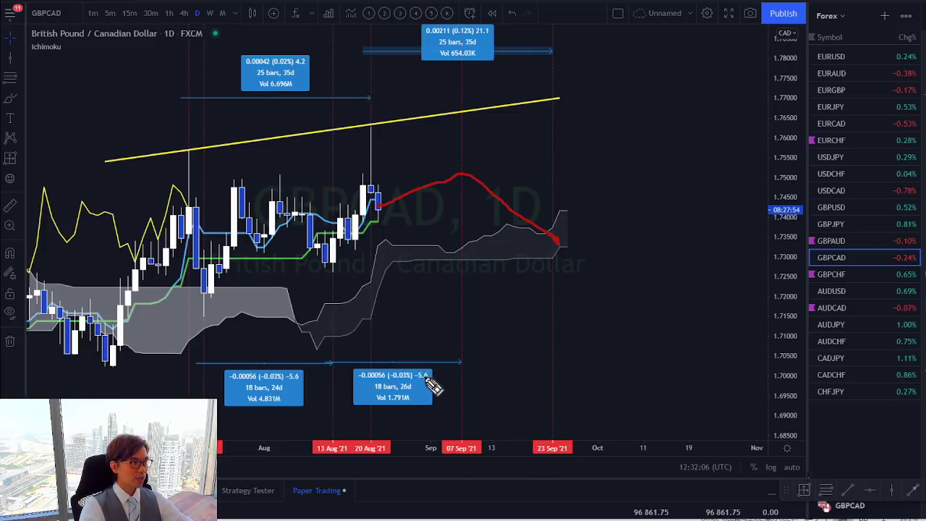
left_click_drag(439, 458, 561, 453)
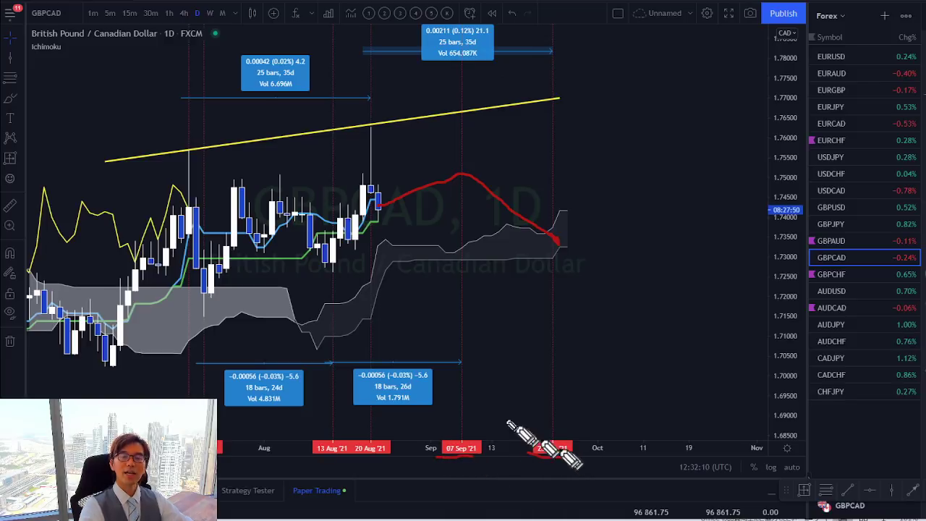
key("Escape")
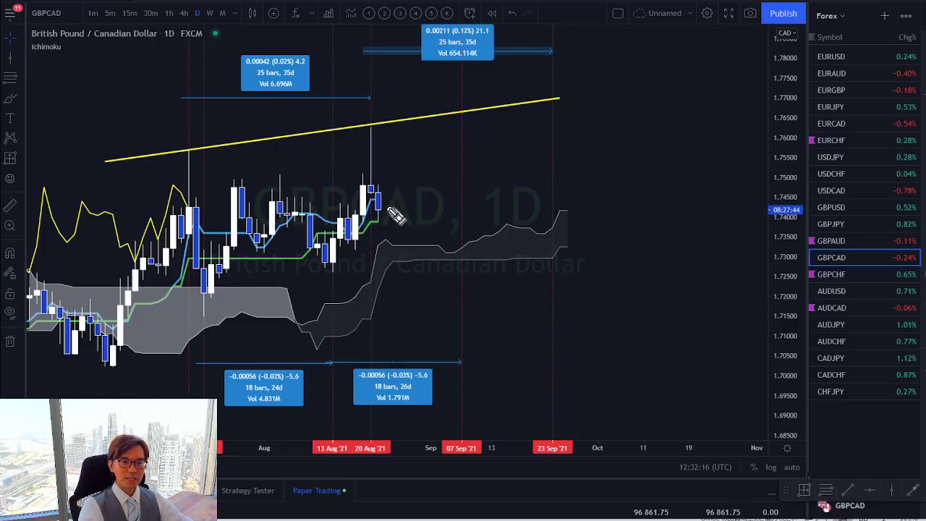
left_click_drag(377, 191, 465, 230)
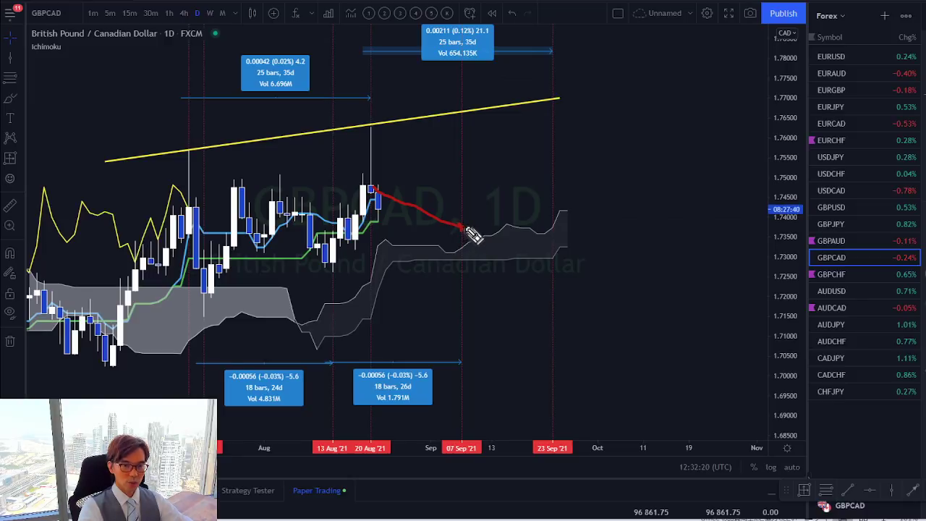
mouse_move(464, 228)
left_mouse_down()
mouse_move(548, 141)
mouse_move(541, 135)
mouse_move(550, 150)
left_mouse_up()
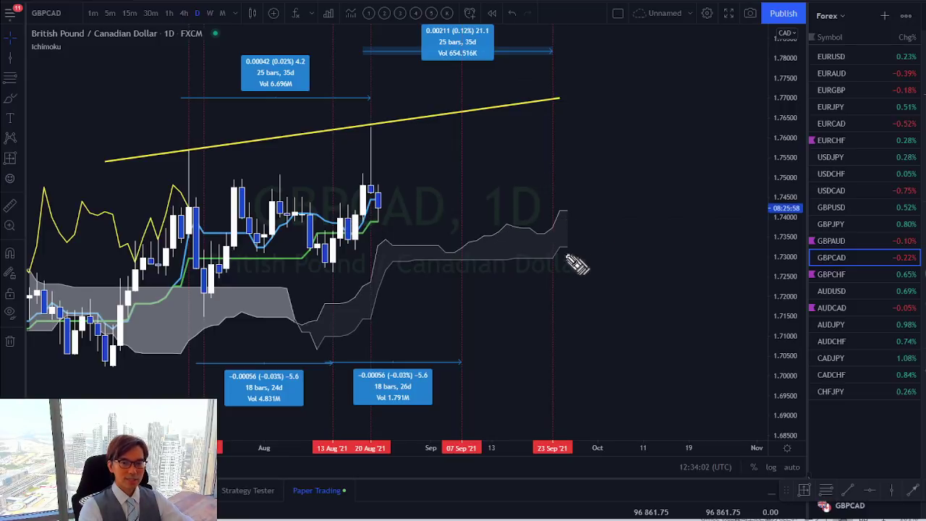
Step: Draw red sideways arrows beside the cloud and circle the earlier candle near the trend line
left_click_drag(557, 255, 602, 261)
left_click_drag(561, 191, 595, 196)
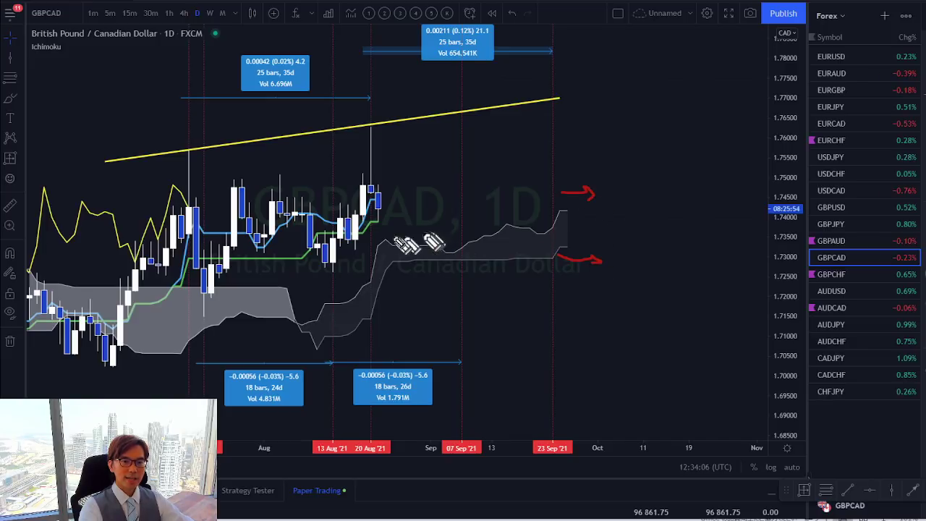
left_click_drag(356, 230, 385, 233)
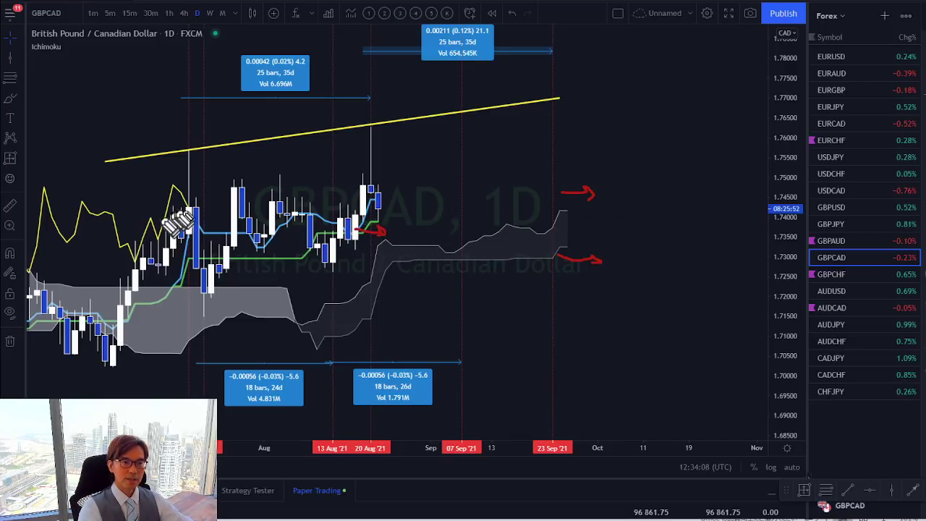
mouse_move(190, 216)
left_mouse_down()
mouse_move(206, 210)
mouse_move(186, 220)
left_mouse_up()
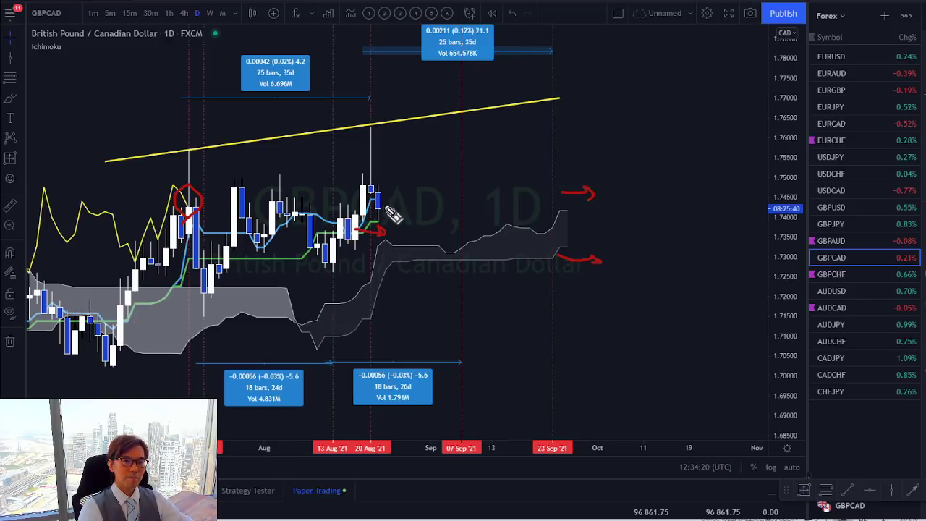
Step: Sketch red dipping, flat and rising arrows from the latest candle, then erase the sketches
left_click_drag(384, 205, 452, 251)
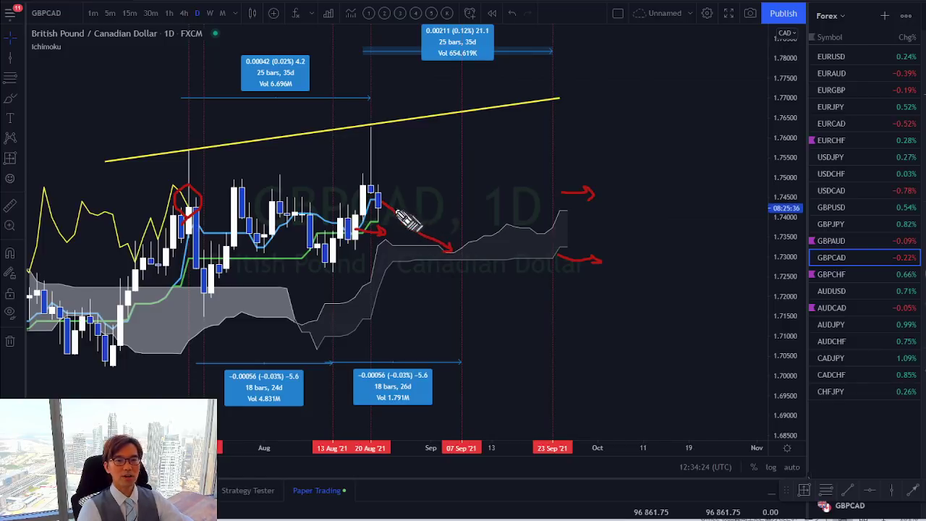
mouse_move(388, 208)
left_mouse_down()
mouse_move(460, 212)
mouse_move(447, 214)
left_mouse_up()
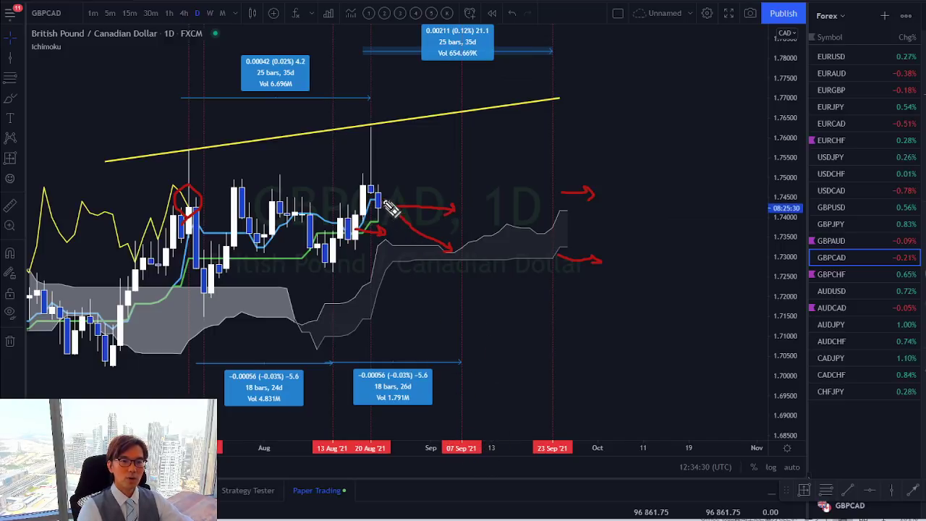
mouse_move(391, 207)
left_mouse_down()
mouse_move(450, 157)
mouse_move(456, 171)
left_mouse_up()
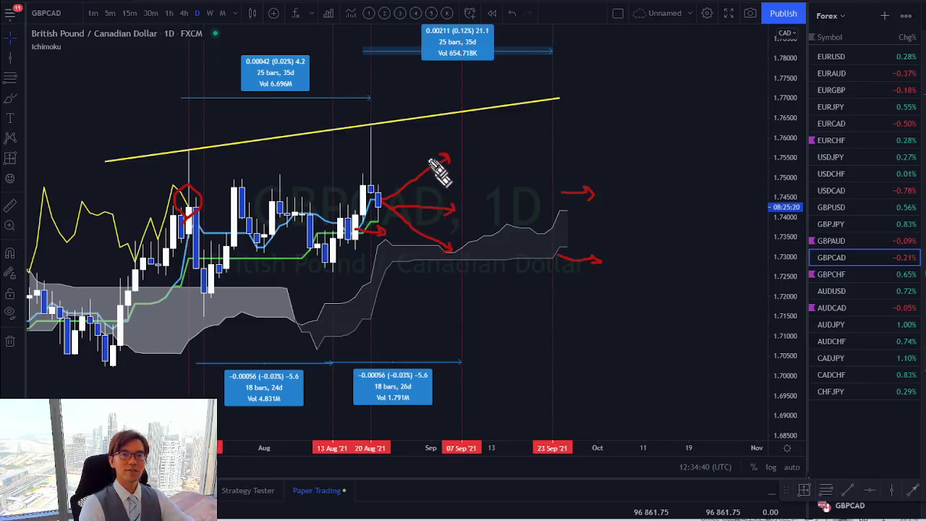
key("e")
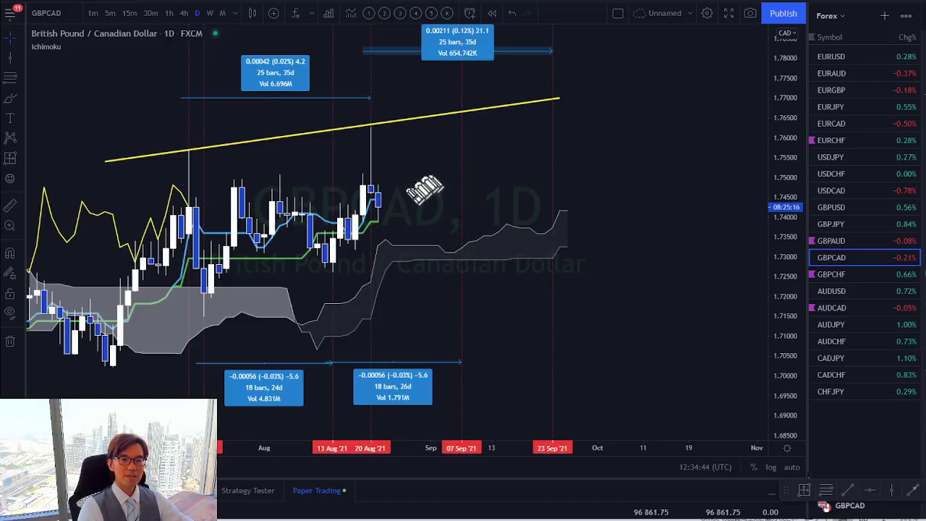
left_click_drag(396, 197, 431, 186)
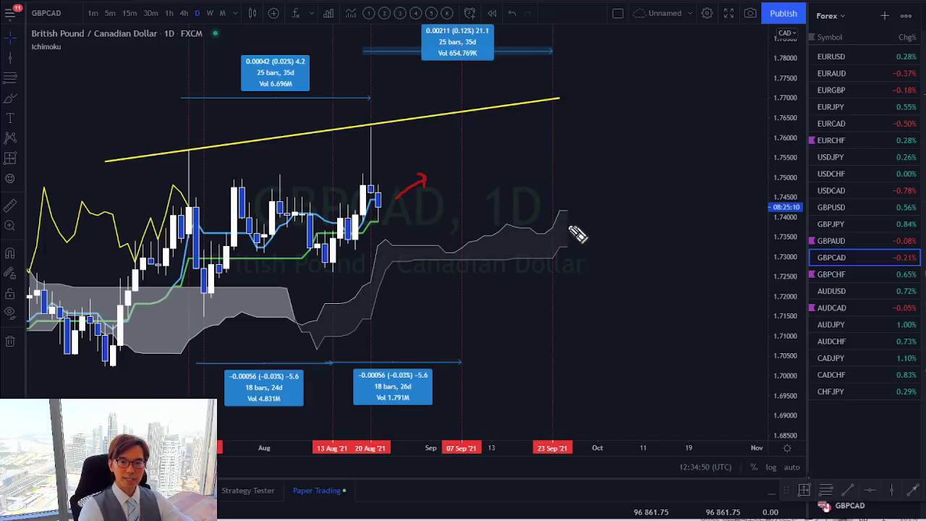
mouse_move(569, 223)
left_mouse_down()
mouse_move(599, 202)
mouse_move(601, 210)
left_mouse_up()
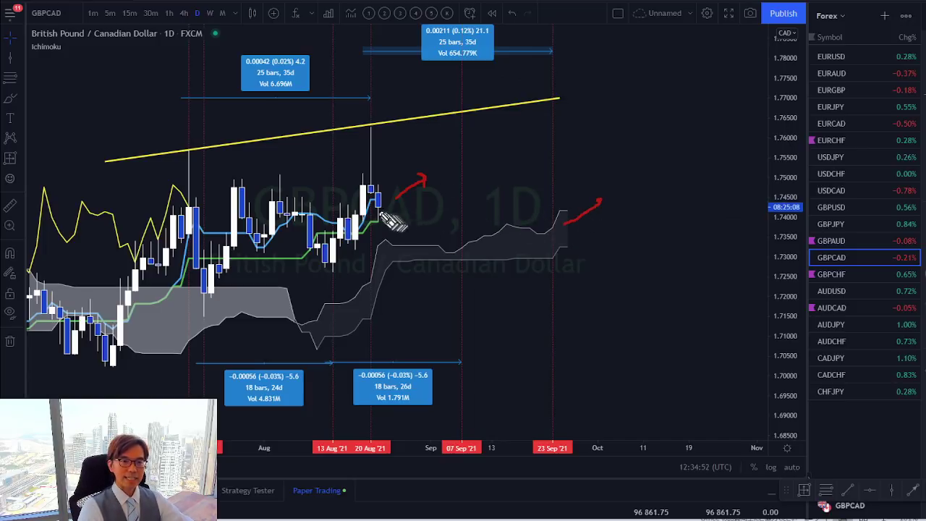
left_click_drag(376, 225, 421, 216)
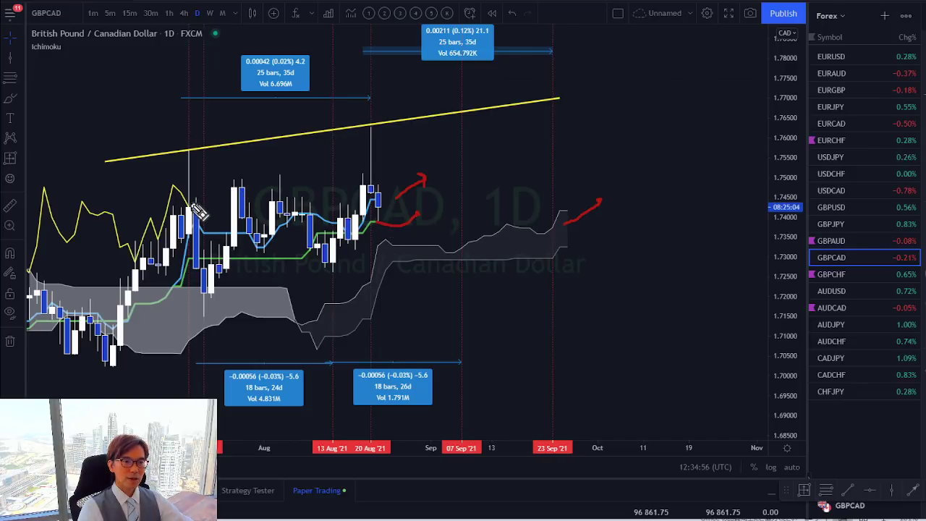
left_click_drag(195, 206, 220, 186)
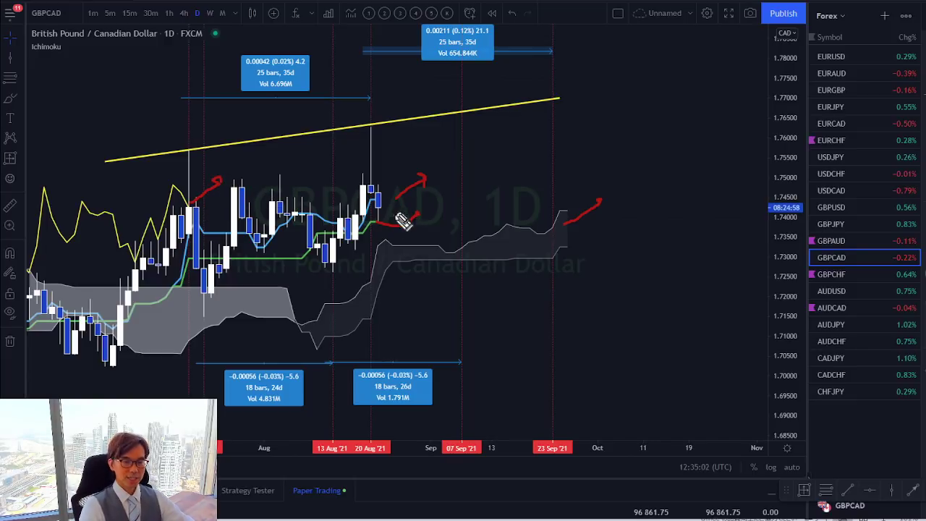
mouse_move(385, 200)
left_mouse_down()
mouse_move(446, 175)
mouse_move(469, 191)
left_mouse_up()
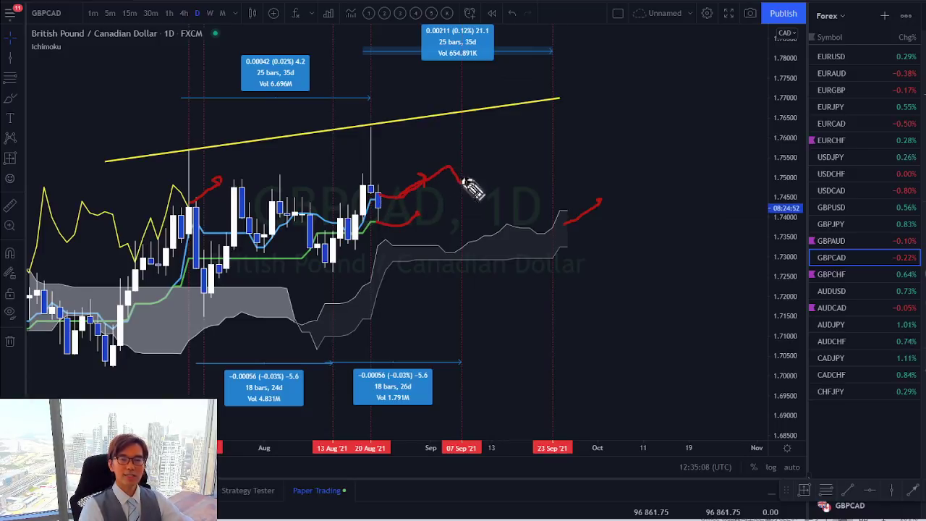
left_click_drag(463, 186, 542, 132)
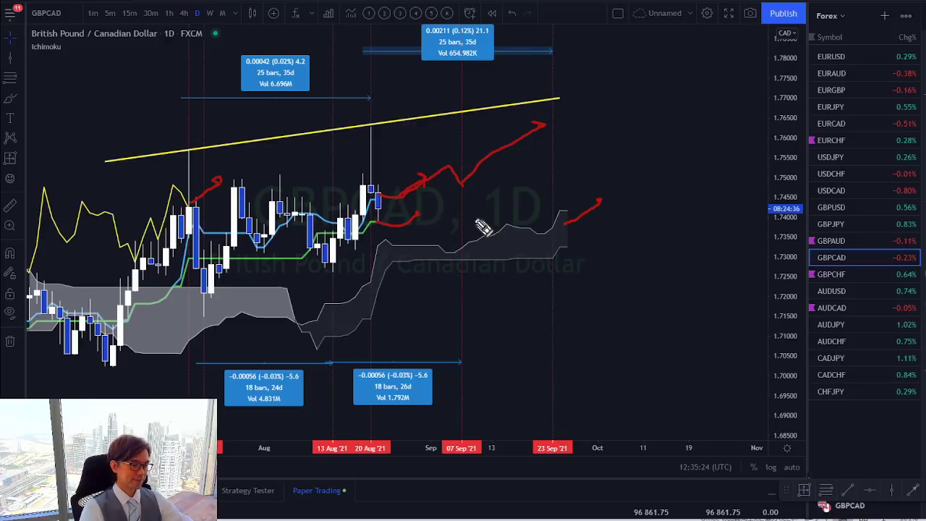
key("e")
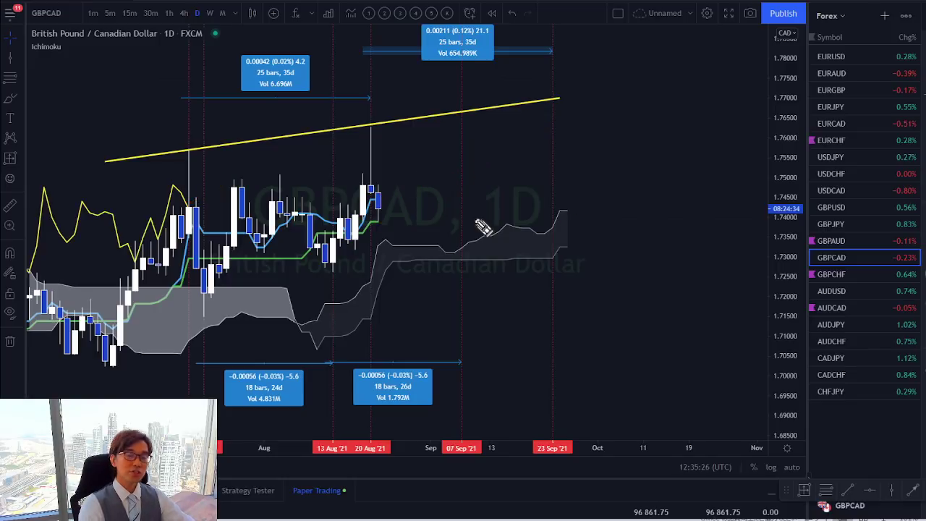